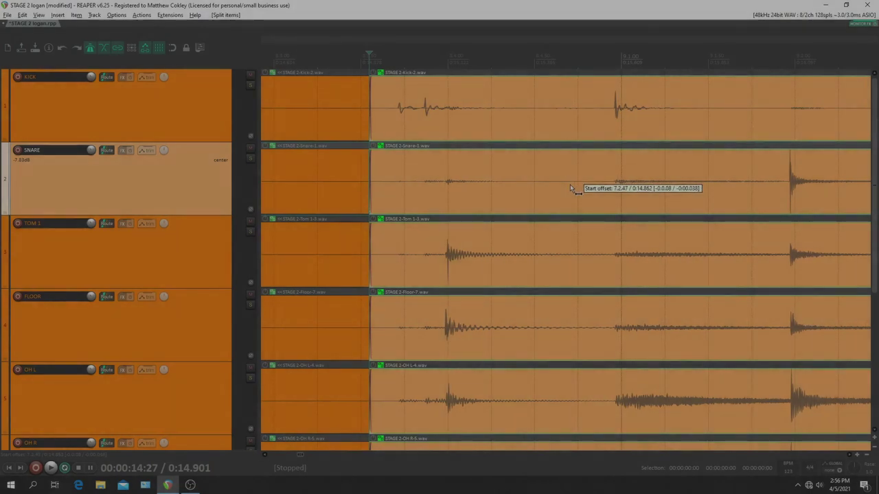
Split the grouped drum tracks at the first kick and snare hits and slip both pieces onto the grid.
click(607, 117)
key(s)
drag(631, 112, 633, 111)
scroll(571, 237, right, 5)
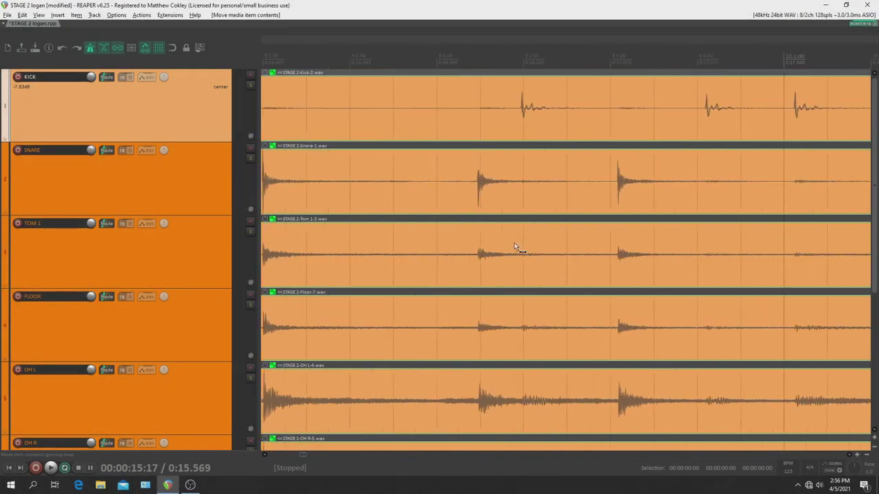
scroll(487, 211, up, 2)
click(455, 199)
key(s)
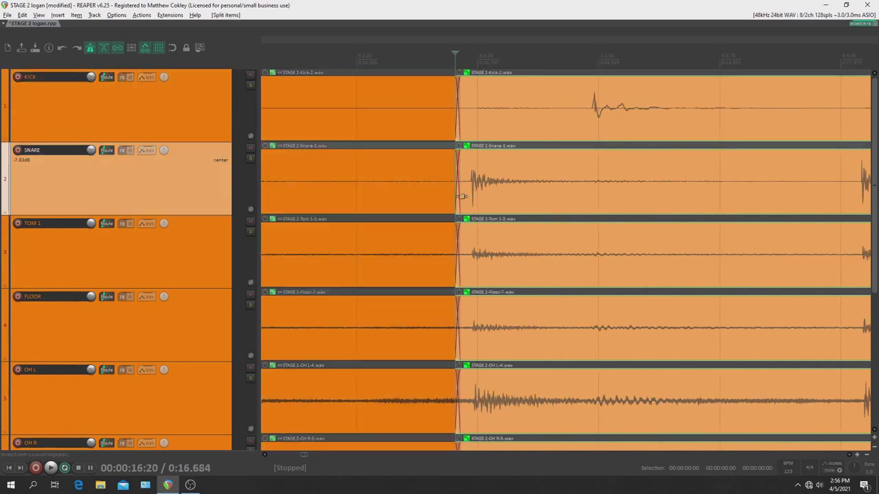
drag(473, 197, 550, 200)
click(528, 199)
Split all tracks at the next kick hit and slip that piece's audio onto the grid.
scroll(550, 202, right, 3)
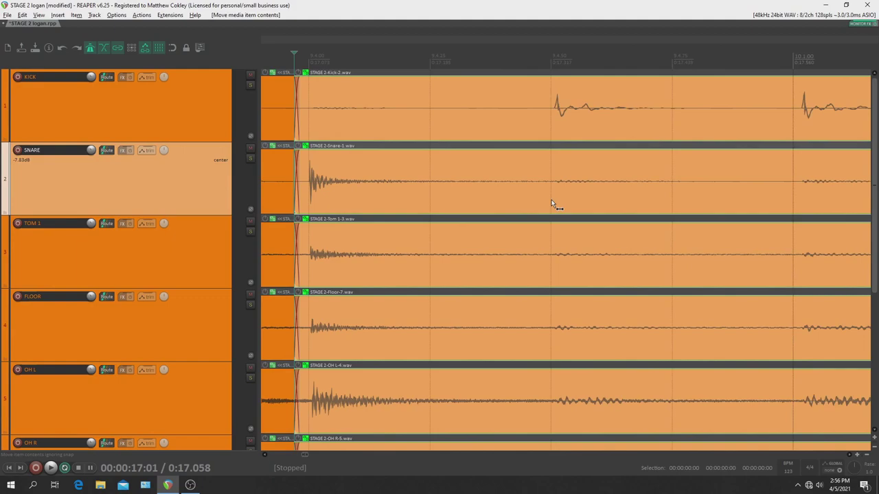
scroll(515, 196, right, 3)
click(305, 122)
key(s)
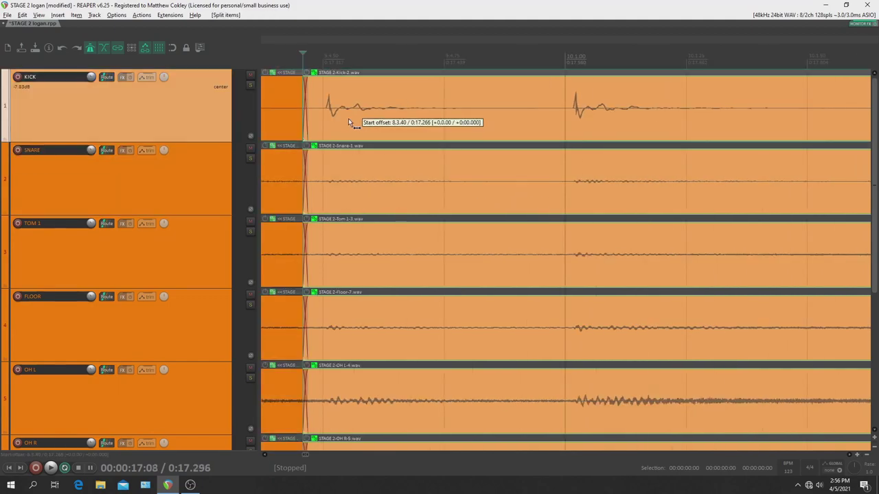
drag(349, 122, 346, 121)
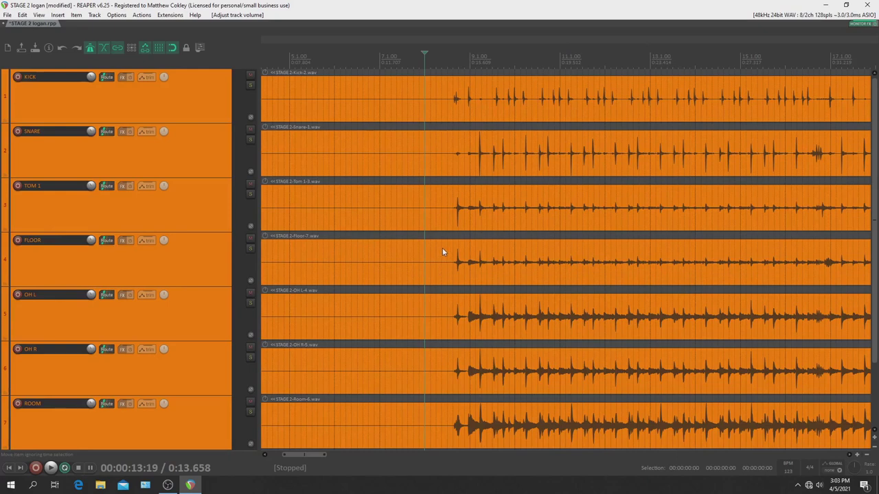
Play the edited drum tracks, then stop playback and return to the start.
key(space)
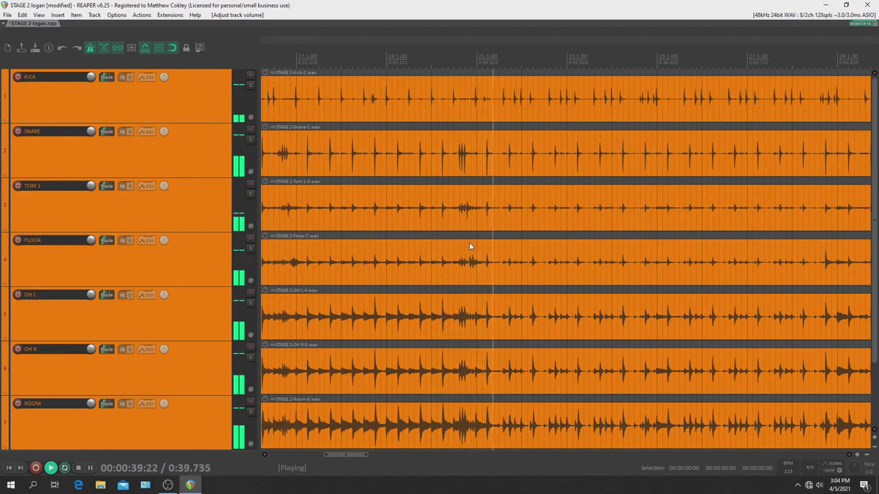
key(space)
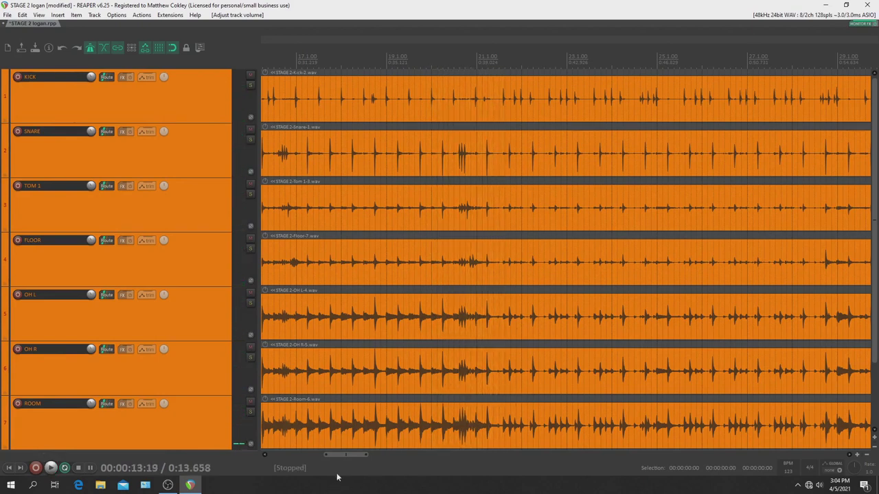
drag(356, 453, 323, 456)
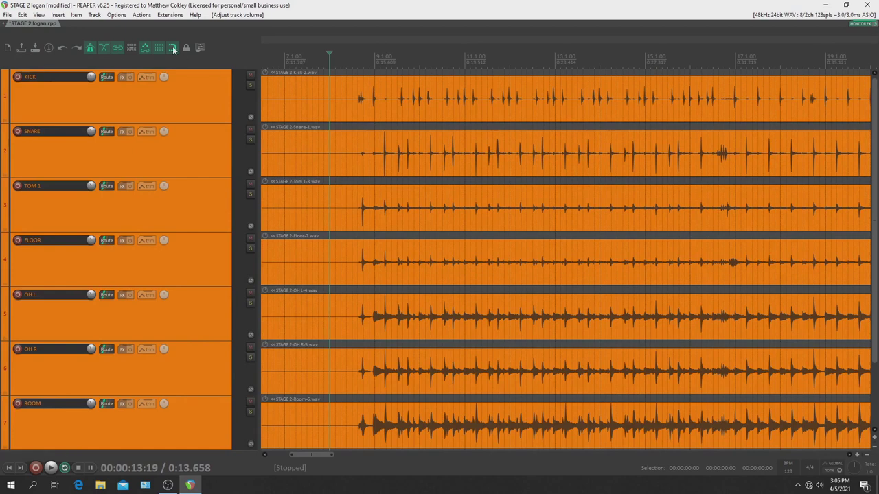
Open Custom: SPLIT ITEM W GROUP from the full Actions list, review its steps, and confirm with OK.
click(142, 15)
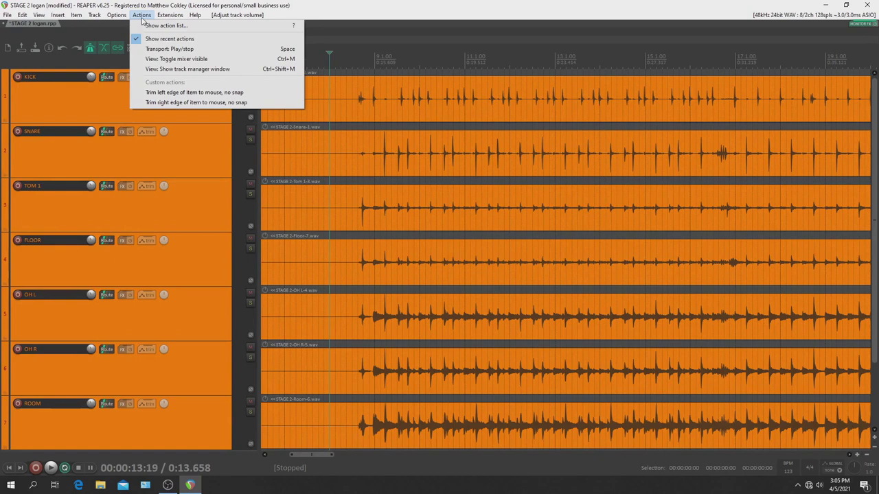
click(149, 27)
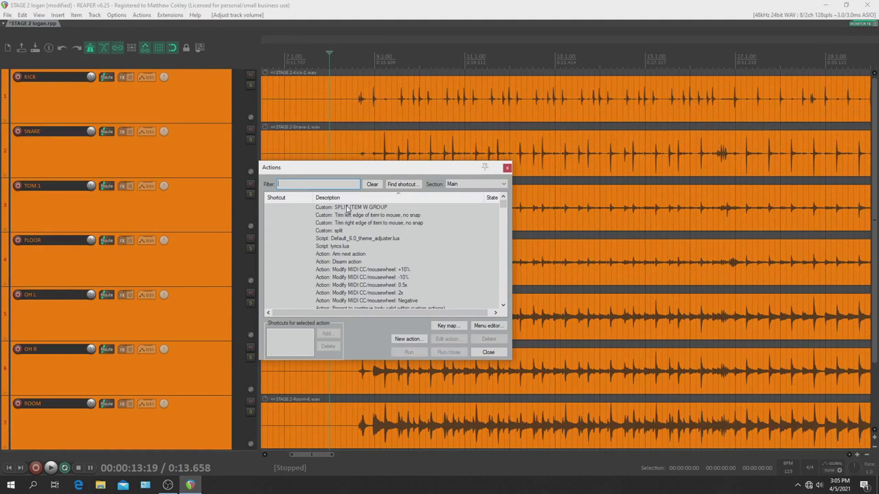
click(347, 209)
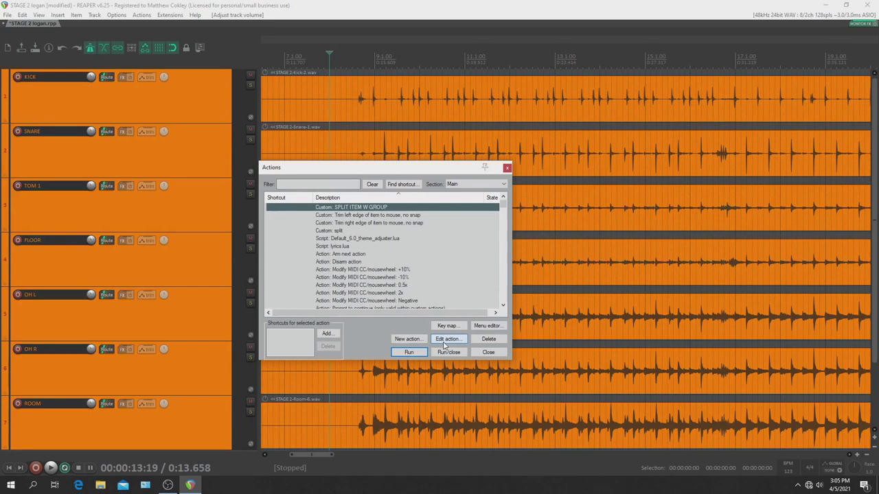
click(446, 342)
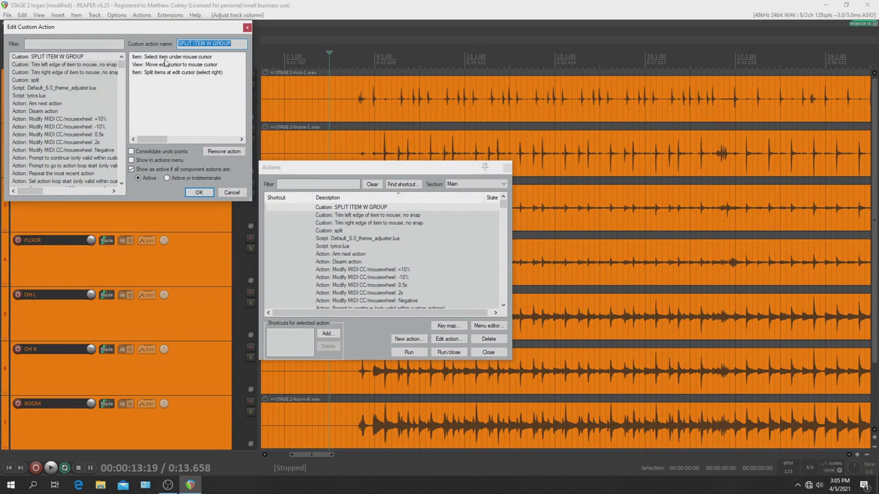
click(67, 42)
click(198, 193)
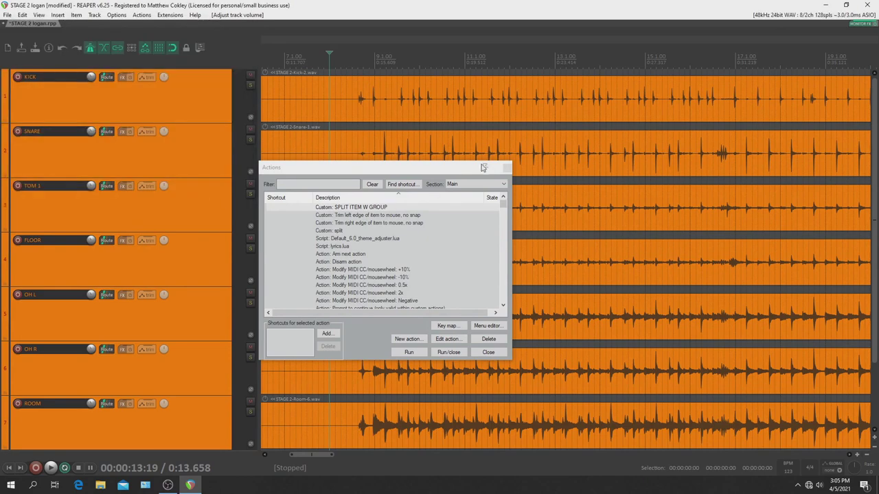
Close the Actions list and open Preferences at the Mouse Modifiers page.
click(507, 169)
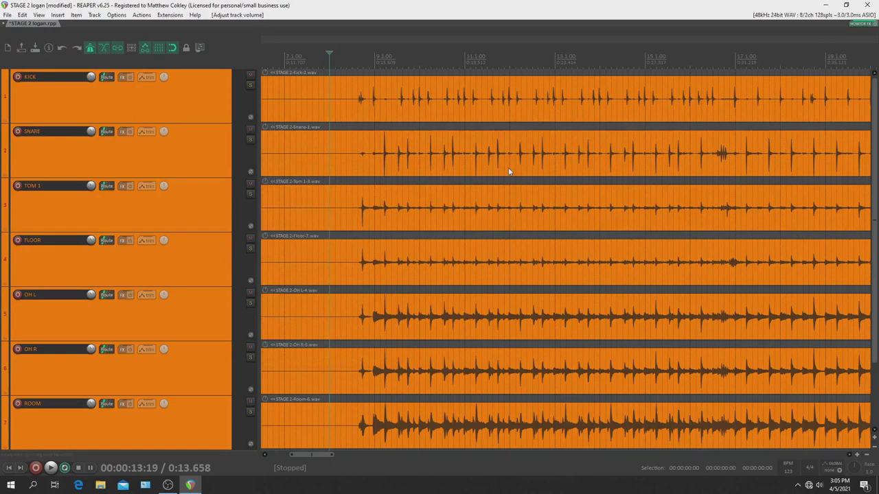
key(ctrl)
key(ctrl+p)
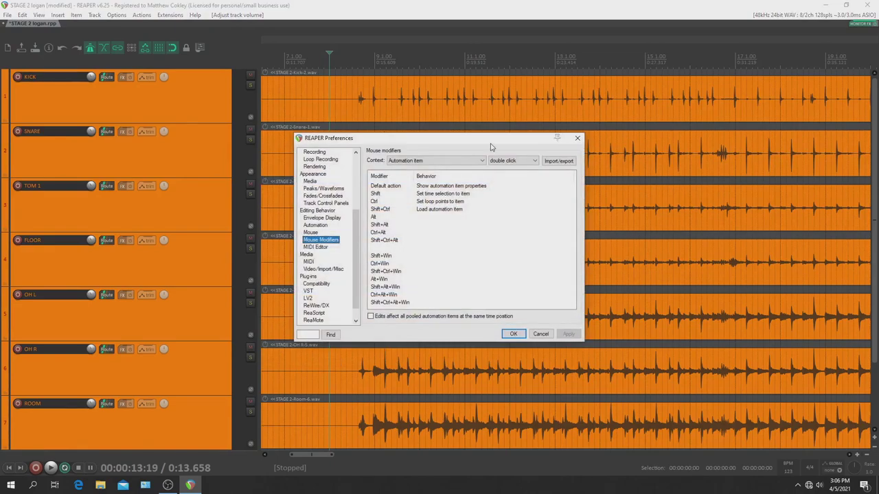
scroll(481, 160, down, 1)
scroll(312, 165, up, 2)
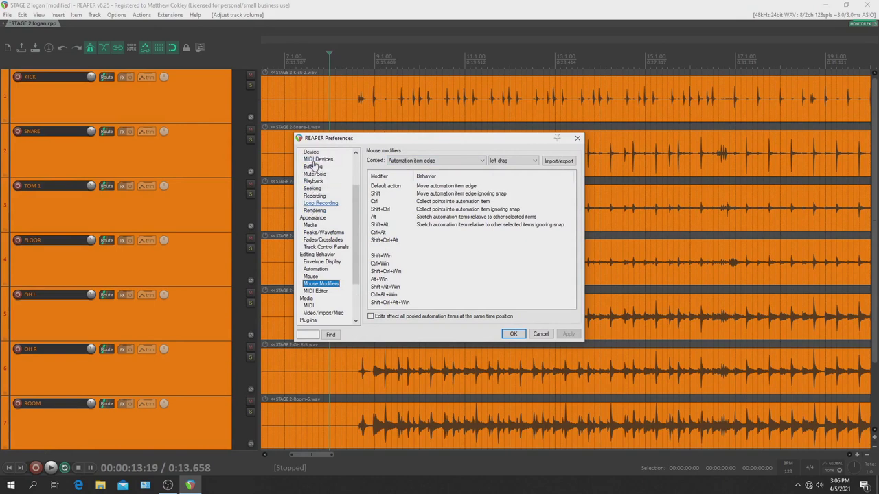
scroll(312, 165, down, 2)
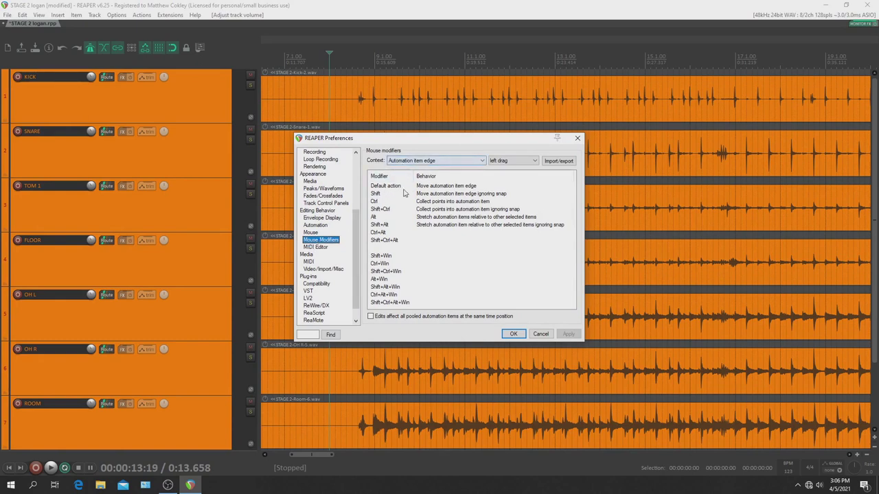
Set the mouse-modifier context to Media item, left click.
click(421, 164)
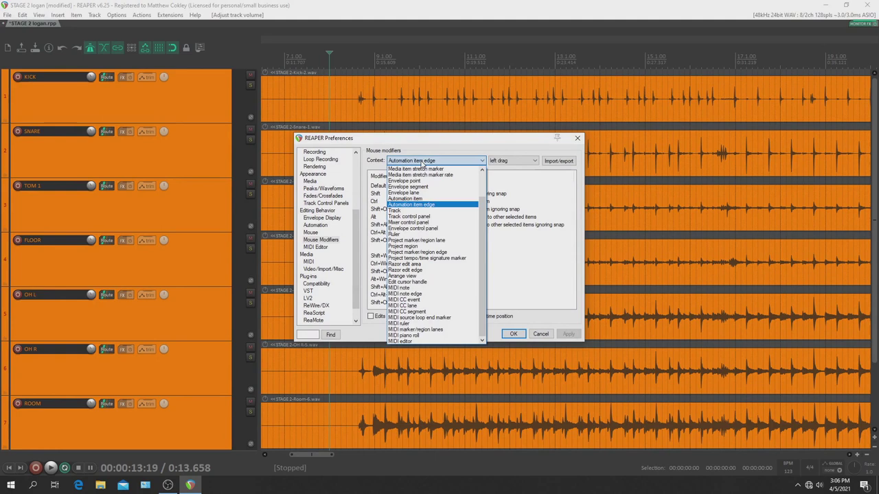
scroll(413, 206, up, 2)
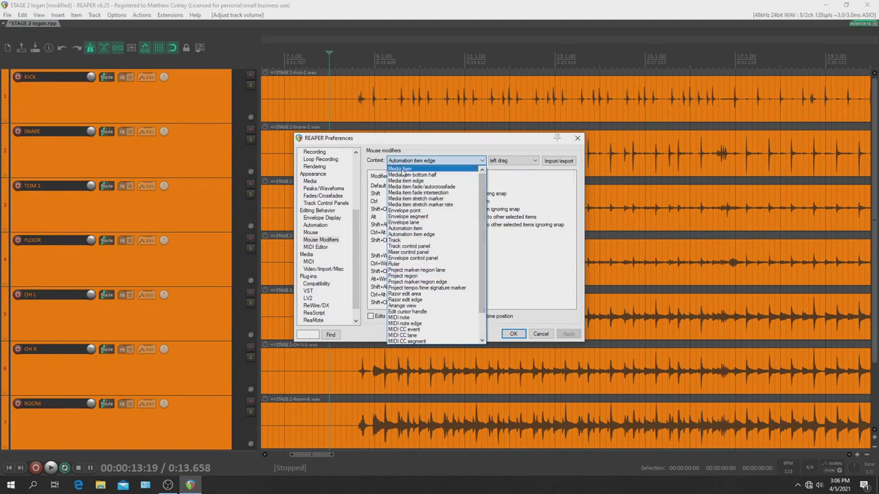
click(401, 169)
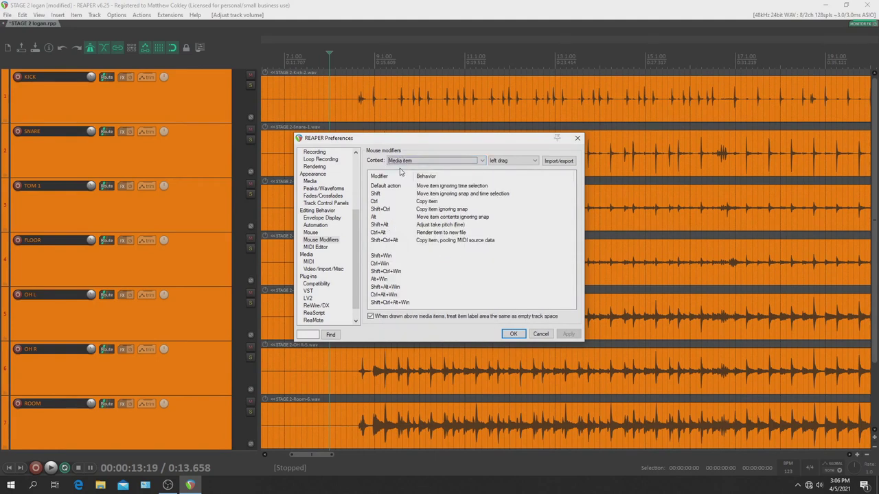
click(510, 162)
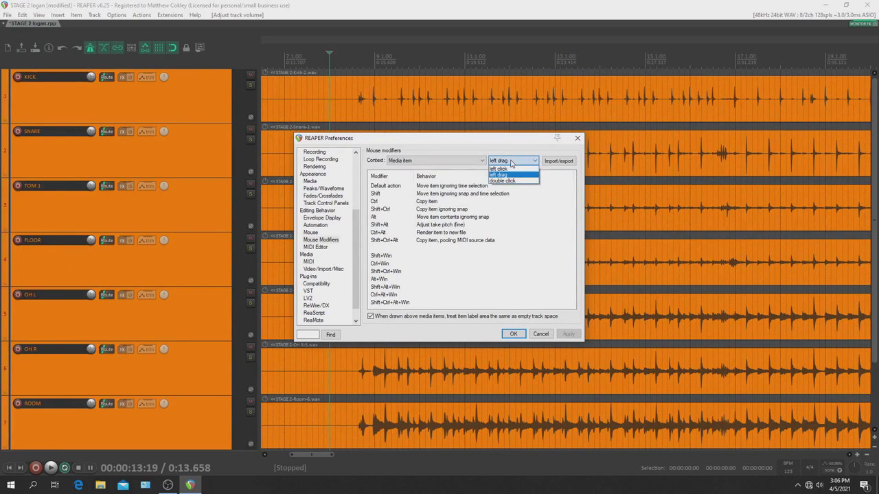
click(503, 169)
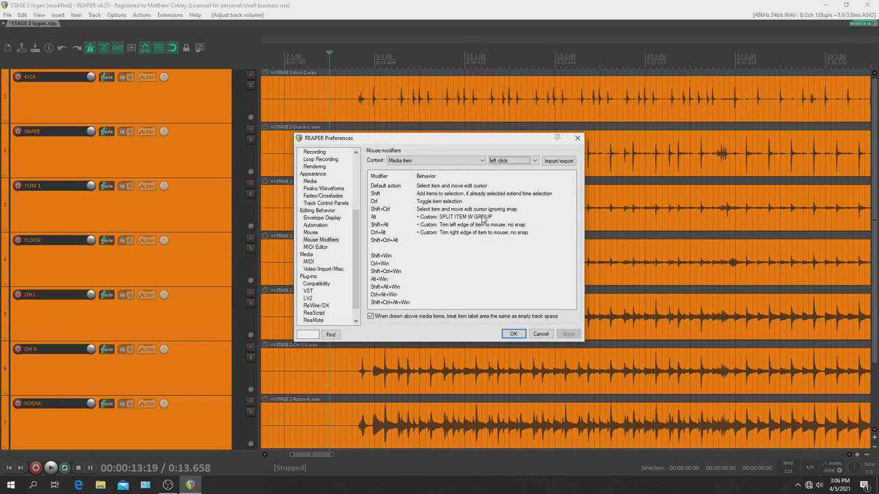
Close Preferences, then split the TOM 1 item and undo that split.
click(513, 334)
scroll(340, 201, up, 3)
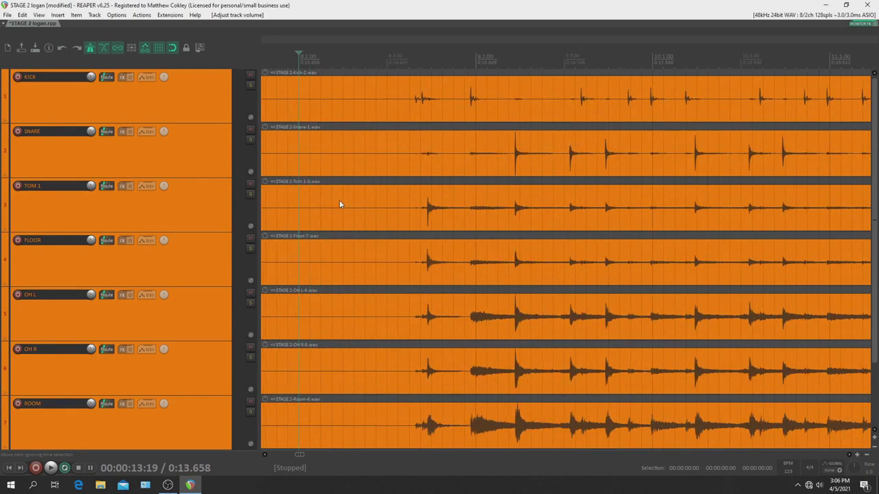
scroll(340, 200, up, 3)
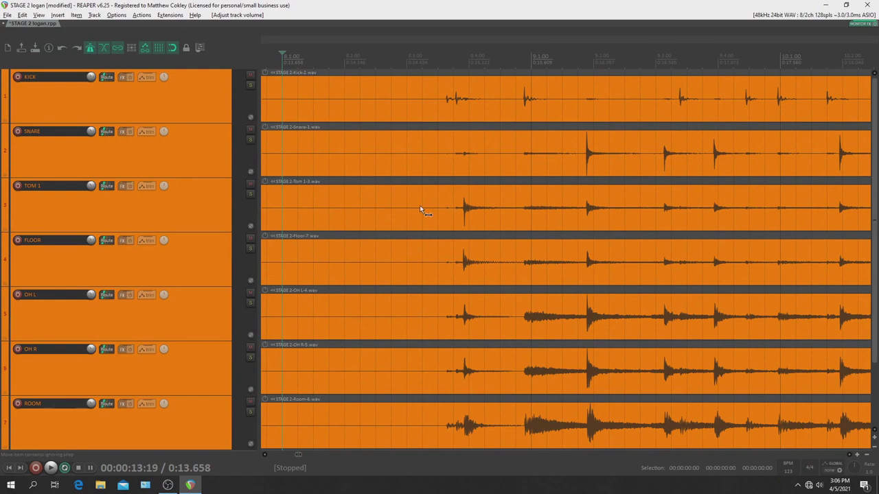
click(387, 206)
key(s)
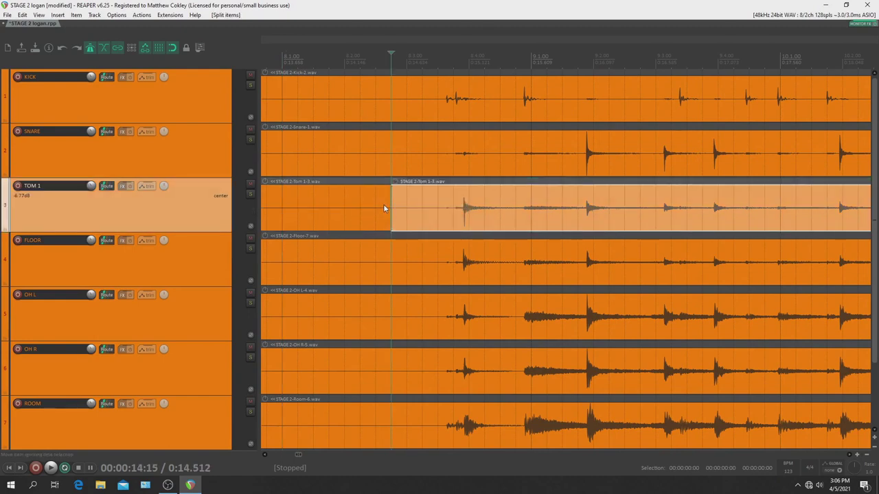
key(ctrl+z)
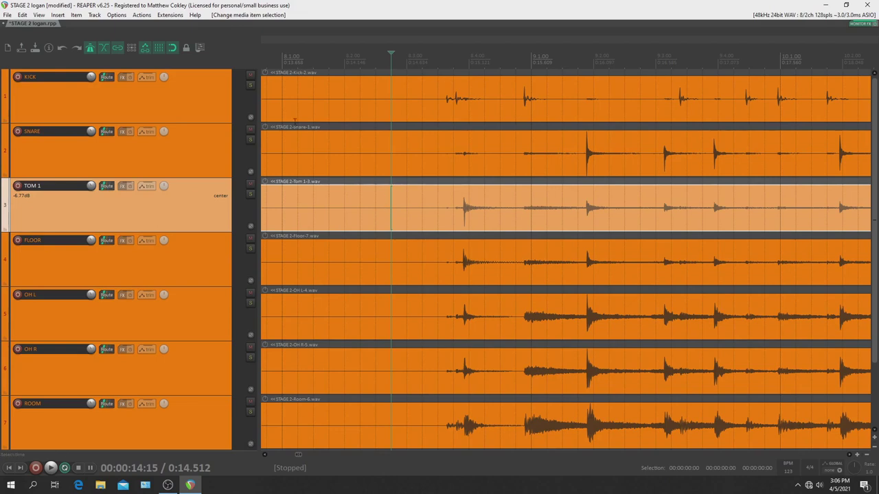
With grid snapping off, split TOM 1 before its first hit and undo the extra split.
click(172, 53)
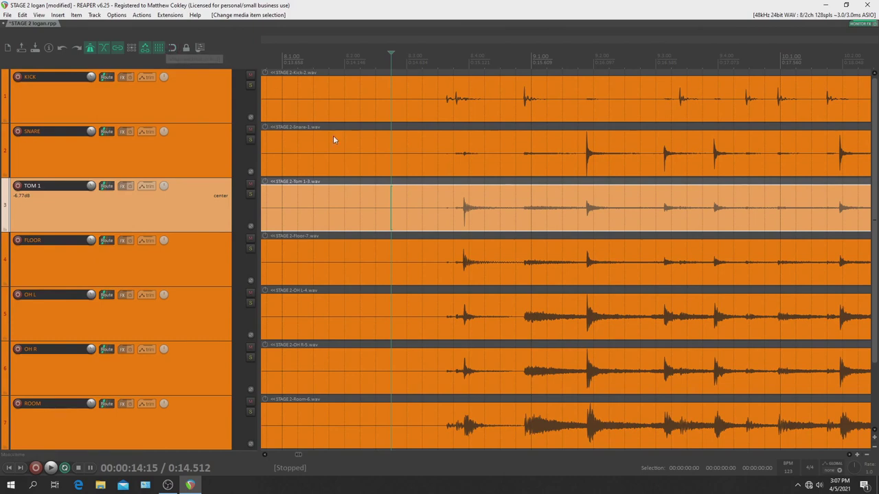
key(s)
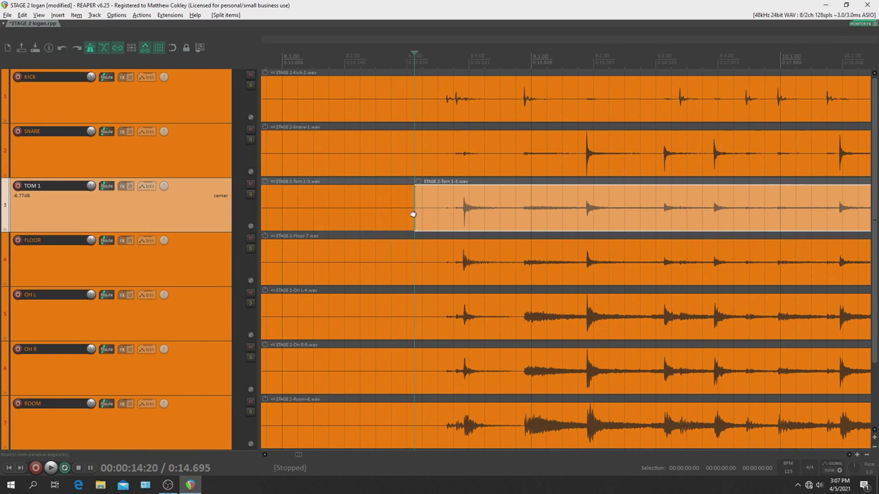
click(350, 208)
key(s)
click(300, 207)
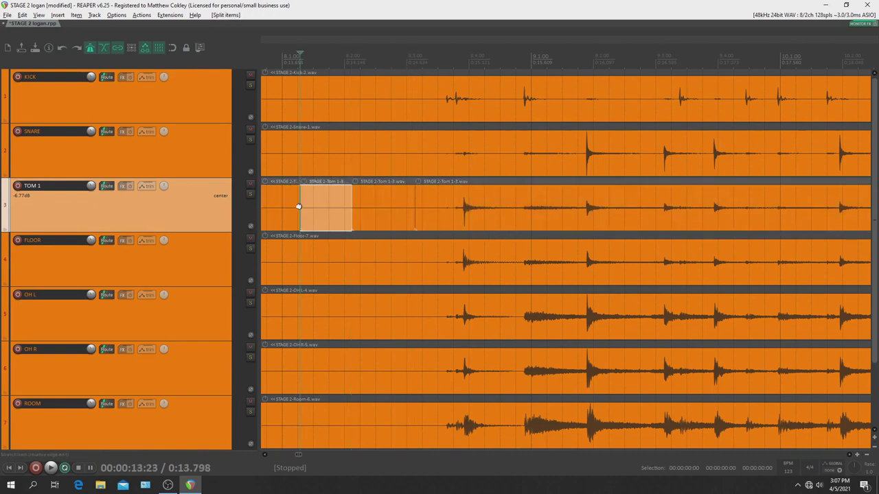
key(ctrl+z)
key(ctrl+z)
key(ctrl+z)
key(ctrl+z)
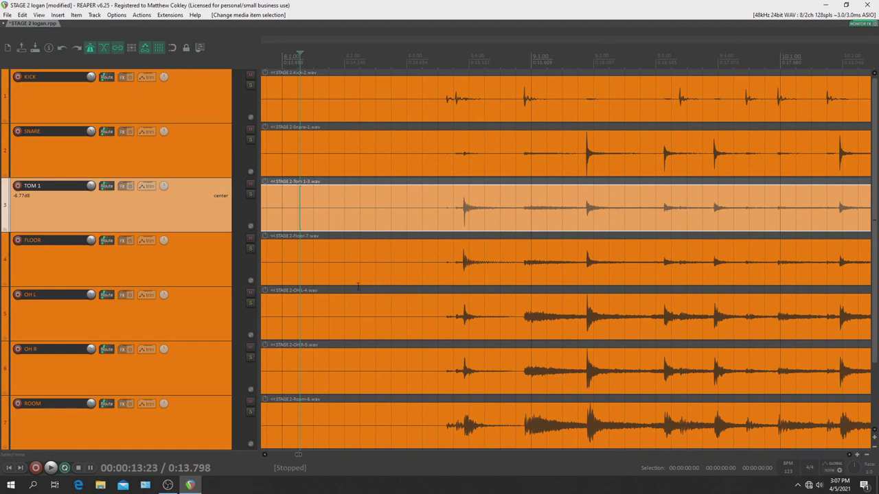
Zoom out and adjust the view to survey the whole drum performance across all seven tracks.
scroll(357, 287, up, 4)
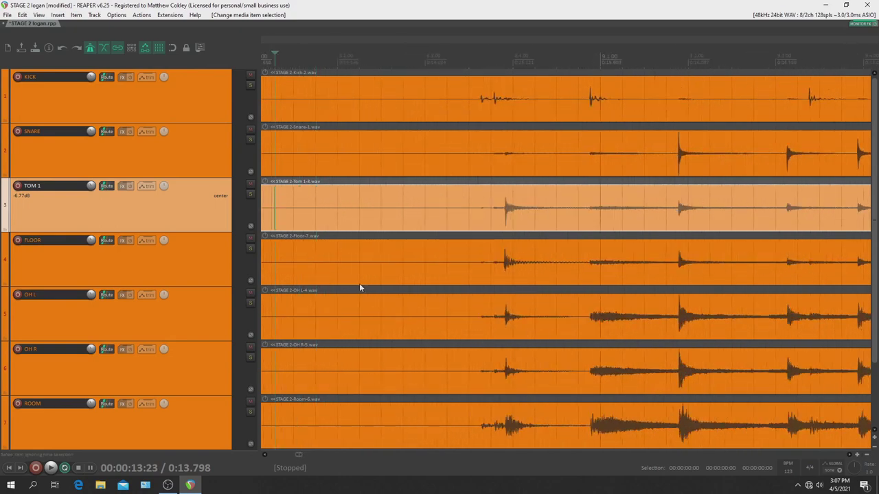
scroll(360, 286, down, 6)
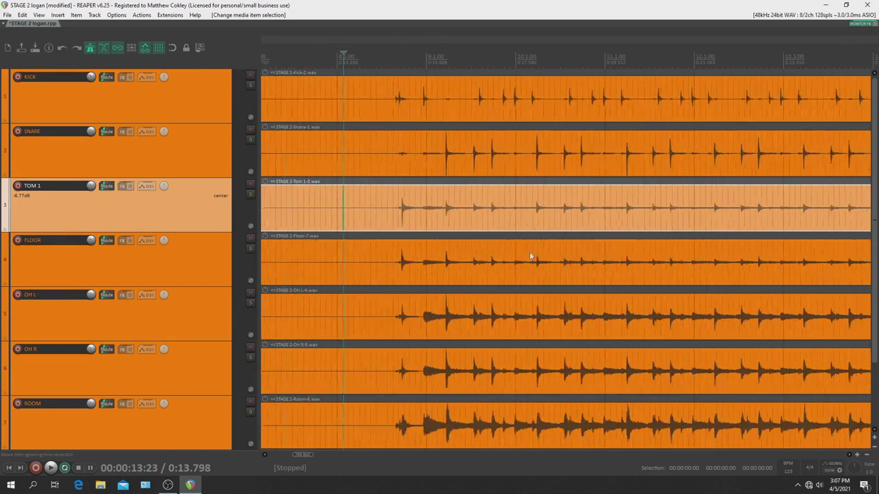
scroll(680, 248, down, 3)
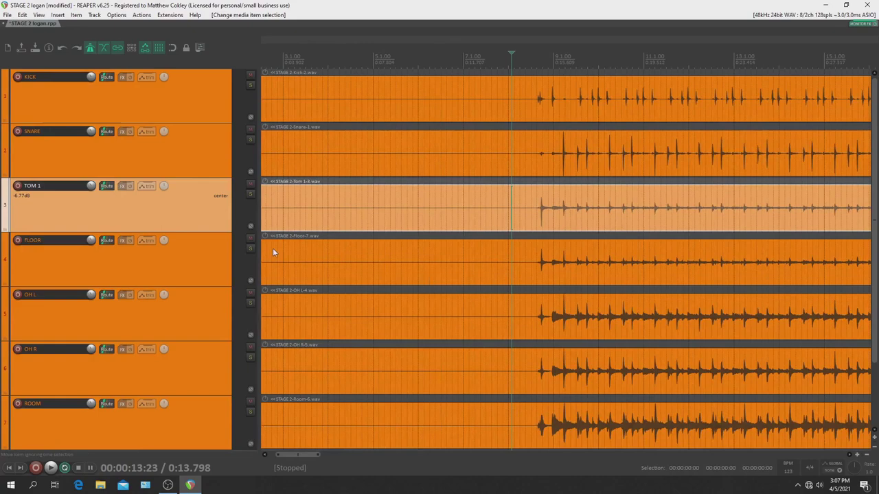
scroll(273, 248, down, 3)
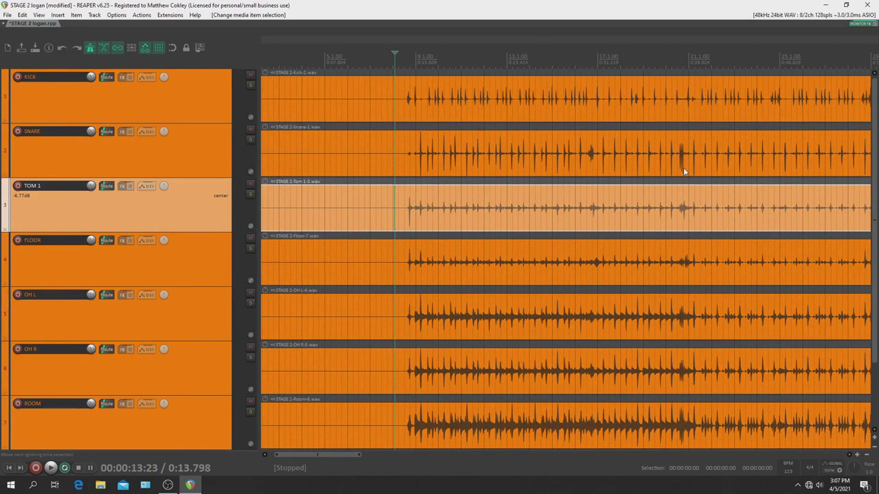
scroll(682, 159, up, 10)
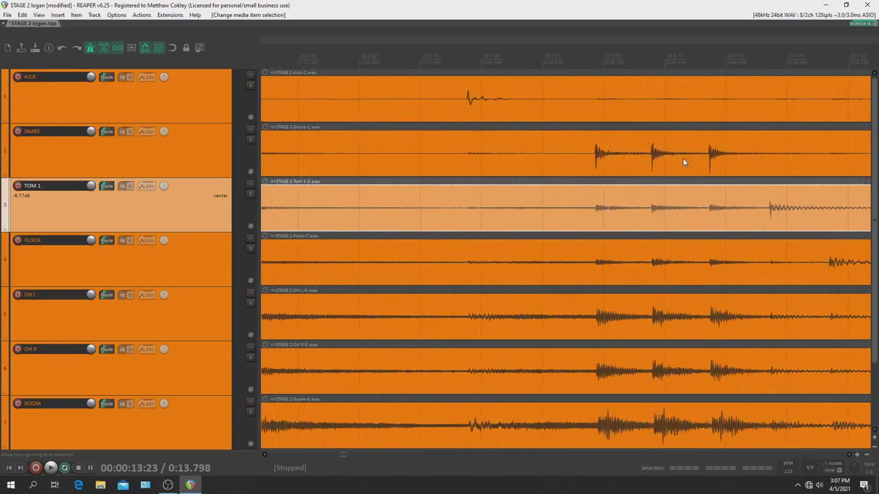
scroll(682, 163, down, 8)
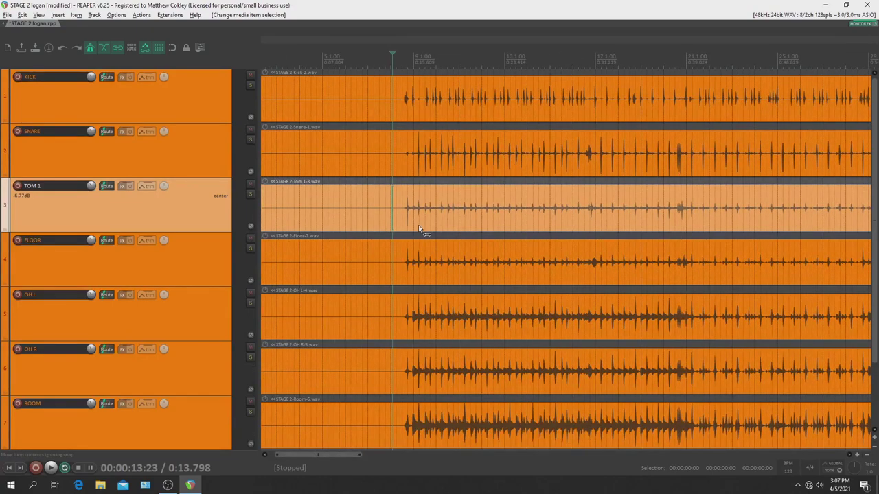
scroll(422, 229, right, 5)
scroll(422, 229, left, 7)
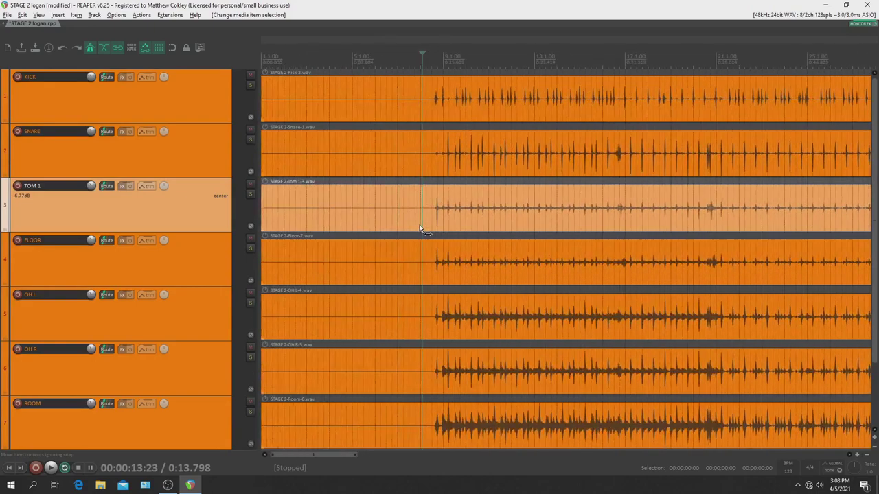
scroll(421, 229, right, 5)
scroll(422, 229, left, 5)
key(alt)
scroll(443, 220, down, 3)
scroll(443, 220, down, 2)
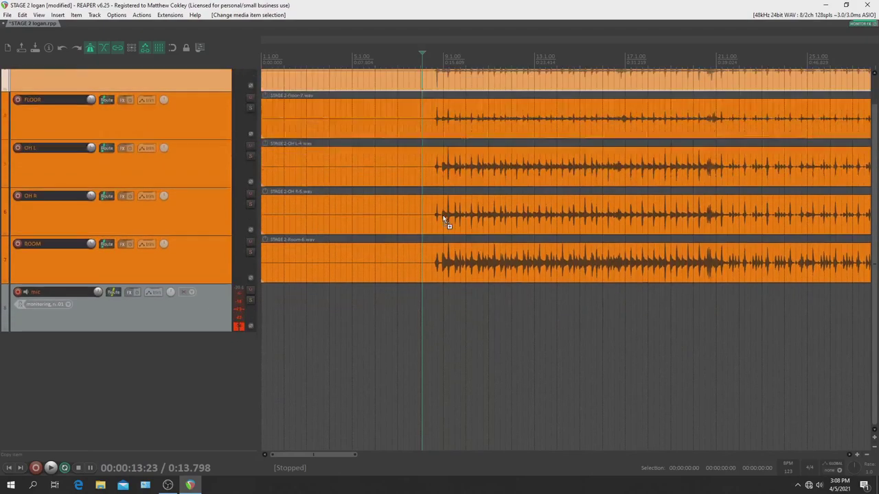
scroll(445, 214, up, 3)
scroll(445, 219, down, 2)
scroll(445, 219, up, 2)
scroll(445, 218, up, 3)
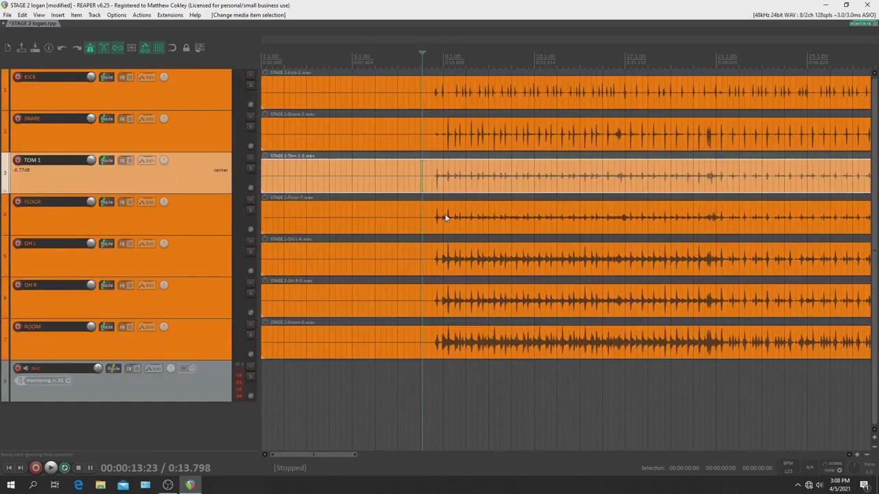
scroll(445, 219, up, 1)
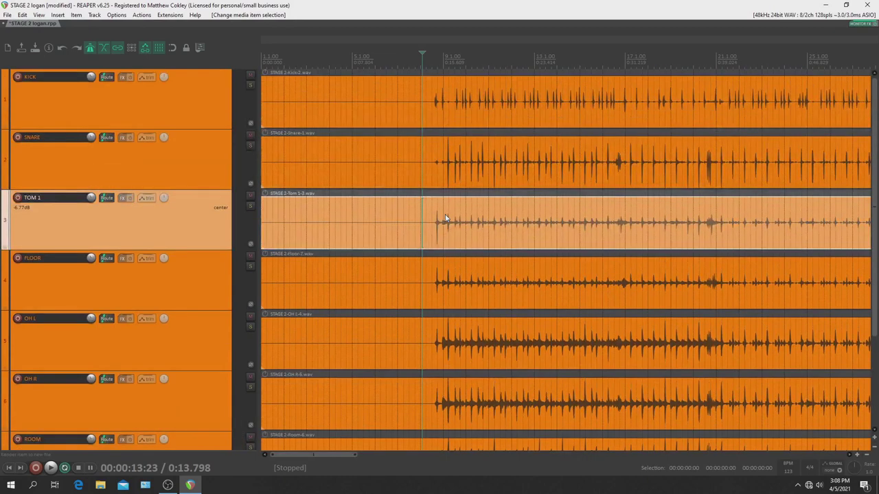
scroll(445, 218, down, 1)
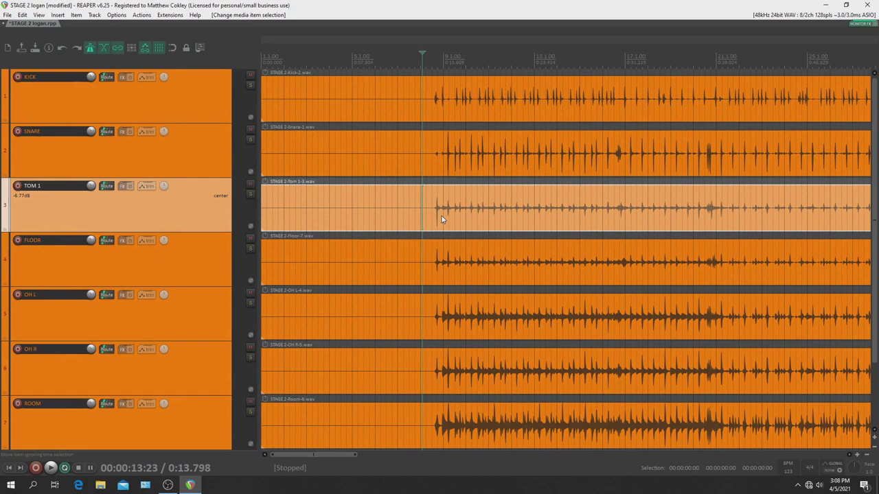
scroll(442, 218, down, 1)
scroll(442, 218, up, 1)
scroll(443, 218, down, 1)
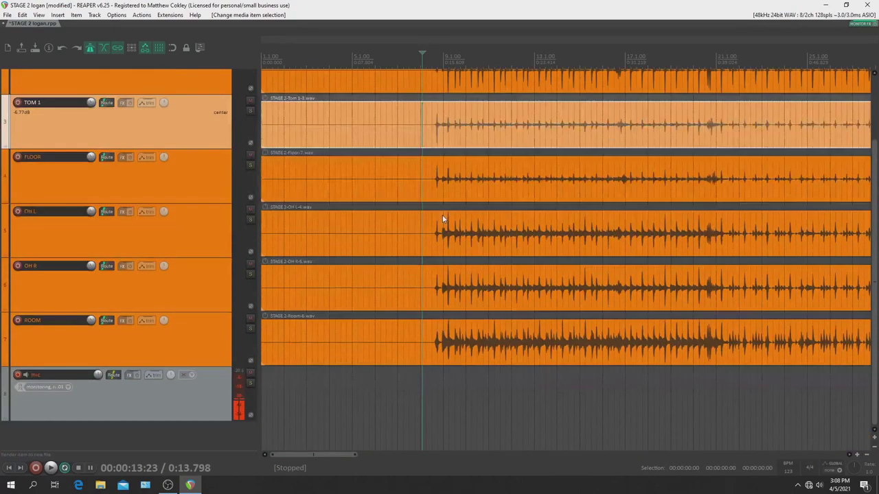
scroll(442, 218, up, 1)
scroll(442, 218, down, 1)
scroll(443, 219, up, 1)
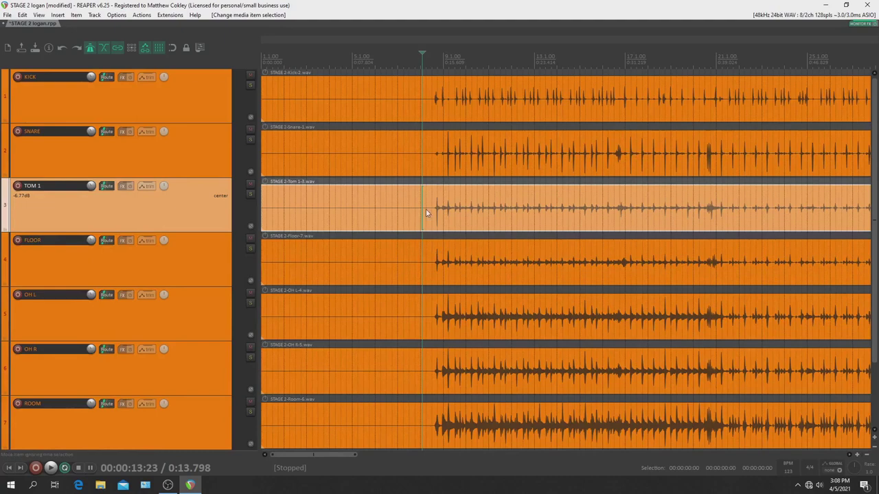
Zoom in on the opening hits and check the Snap/Grid Settings (1/16 grid, snapping off).
scroll(426, 213, up, 5)
scroll(426, 213, up, 2)
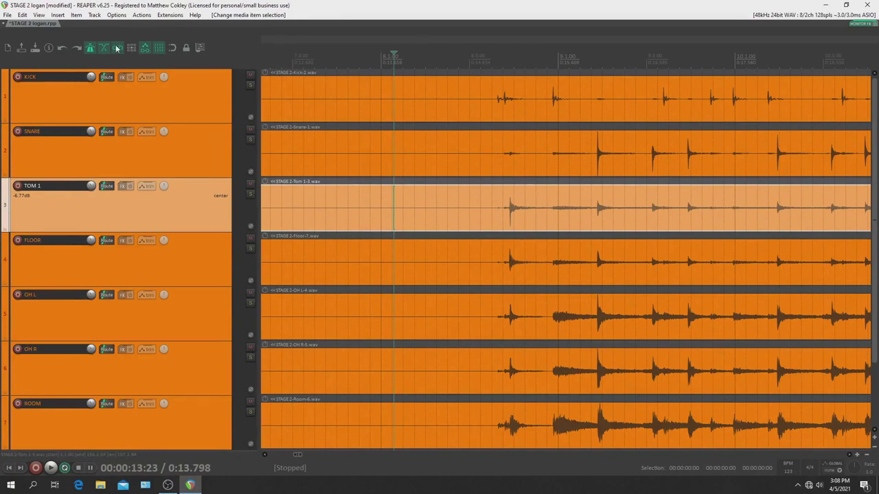
right_click(172, 49)
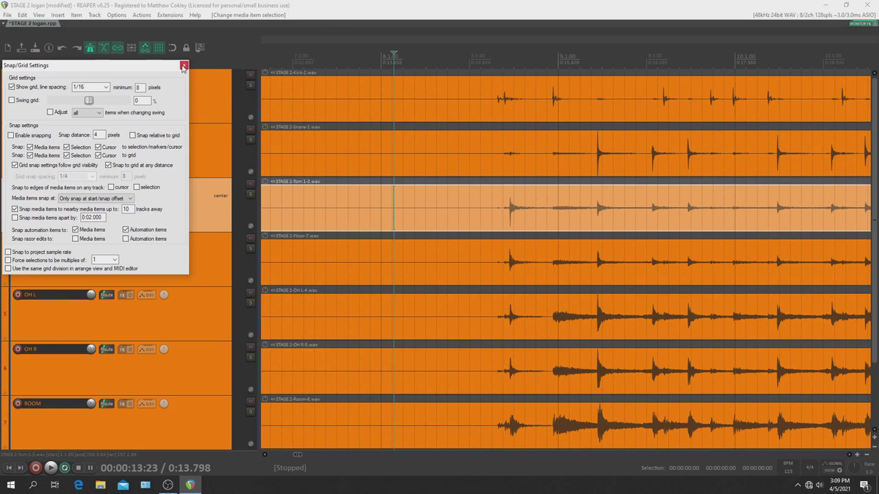
click(183, 67)
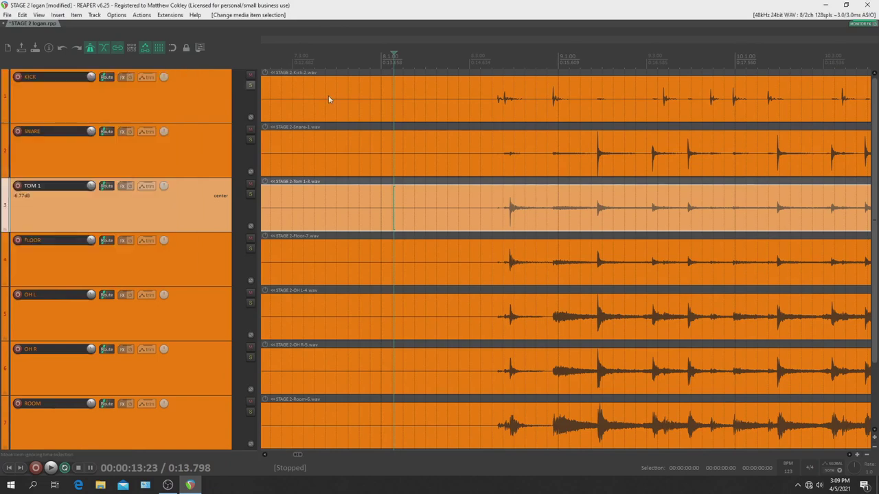
Split the KICK item just before its first hit and select the KICK item.
scroll(481, 151, right, 2)
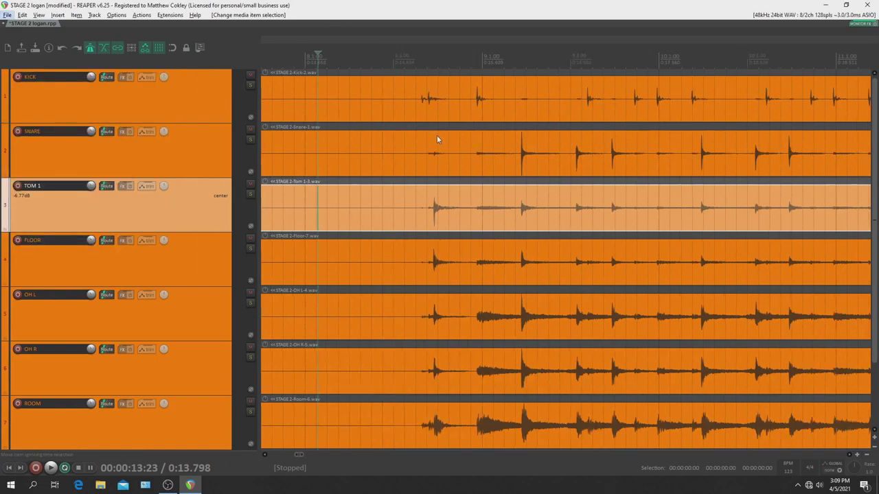
scroll(436, 134, up, 2)
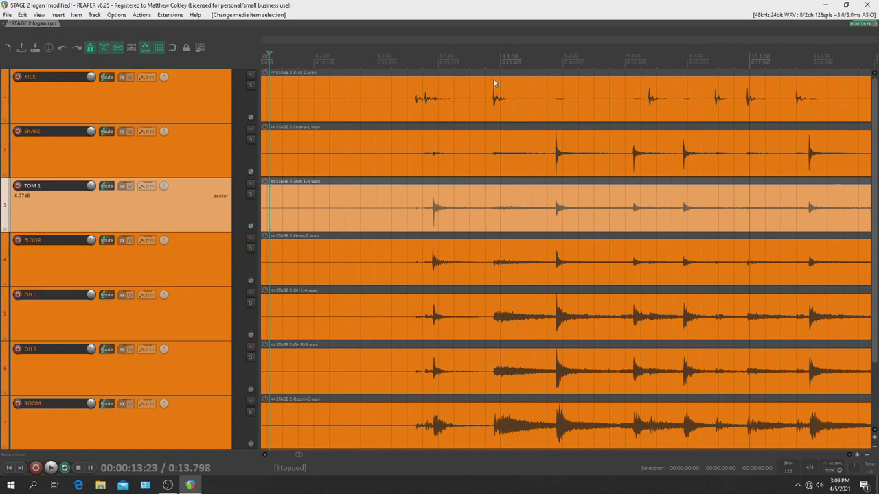
scroll(412, 108, up, 4)
click(416, 97)
key(s)
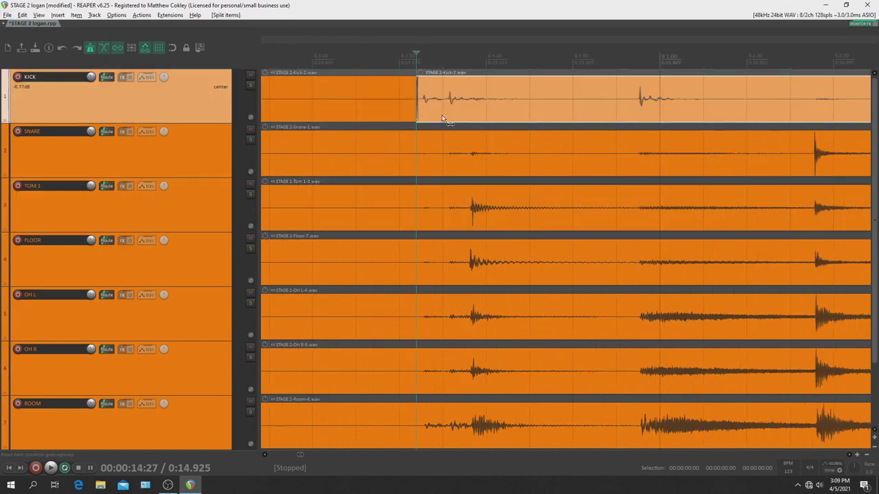
click(461, 120)
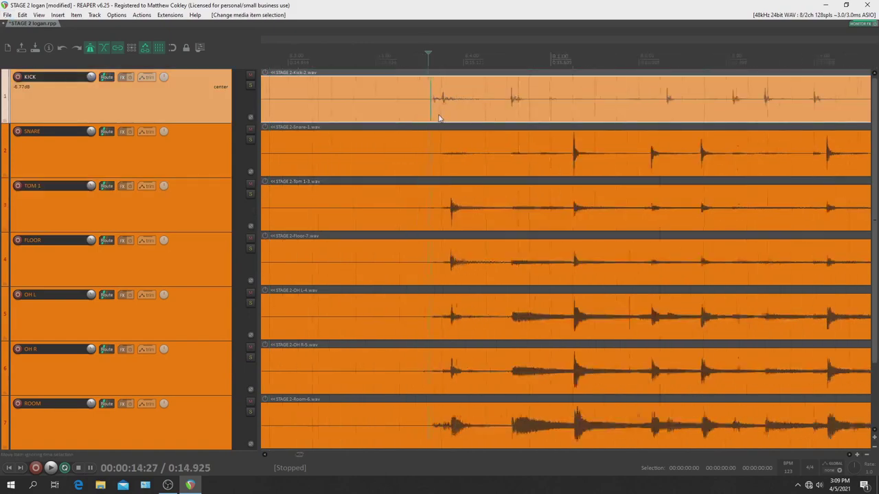
Marquee-select the items on all seven drum tracks and group them with Ctrl+G.
scroll(437, 119, down, 10)
scroll(470, 111, down, 3)
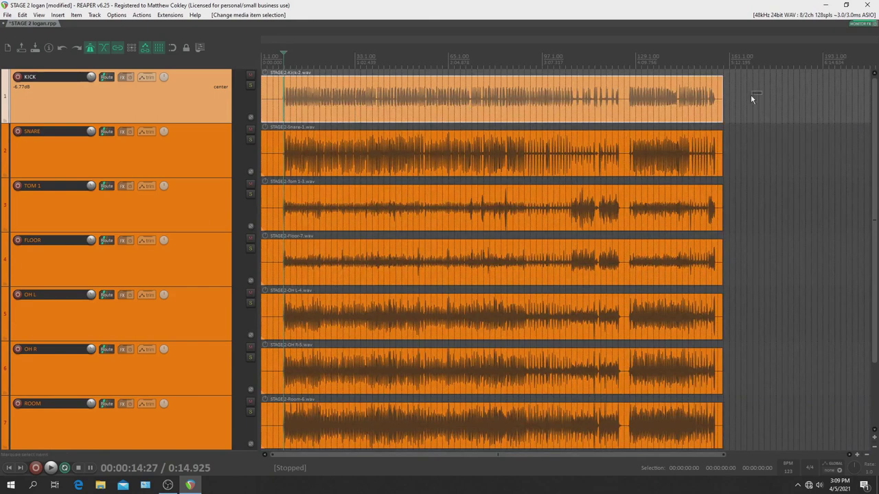
drag(731, 107, 357, 434)
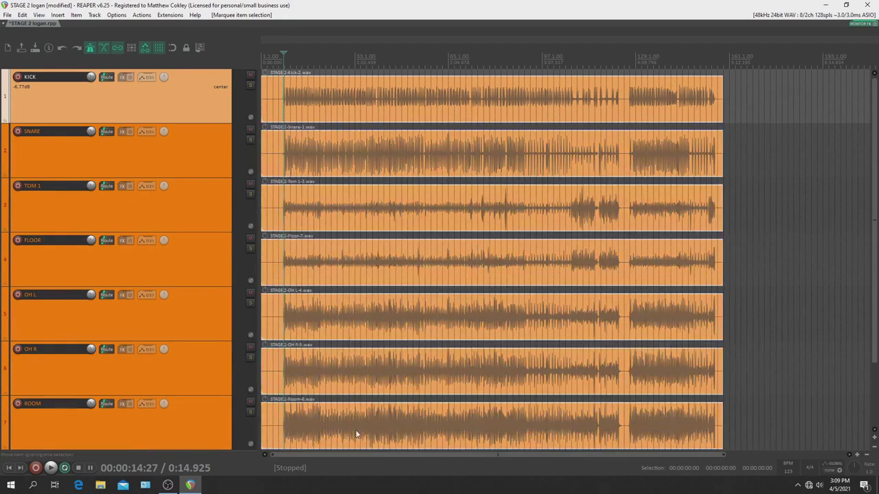
key(ctrl+g)
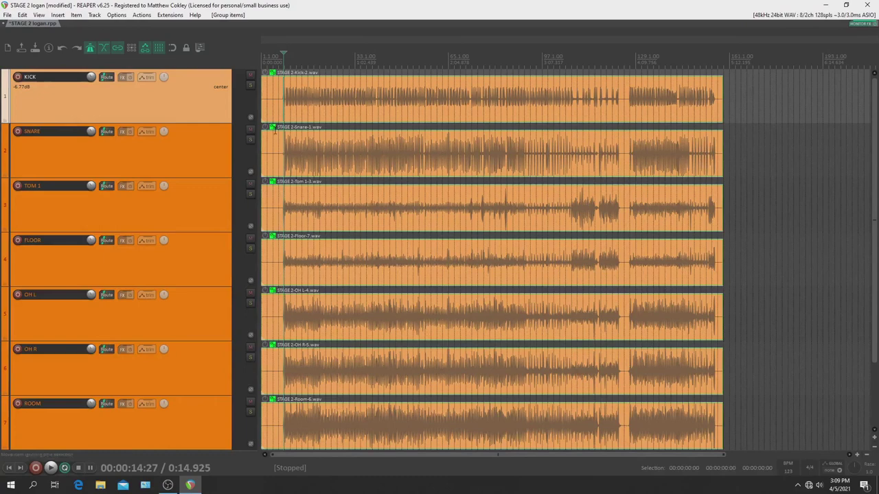
scroll(272, 93, up, 5)
Zoom horizontally into the opening drum hits just before bar 9.
scroll(272, 93, up, 4)
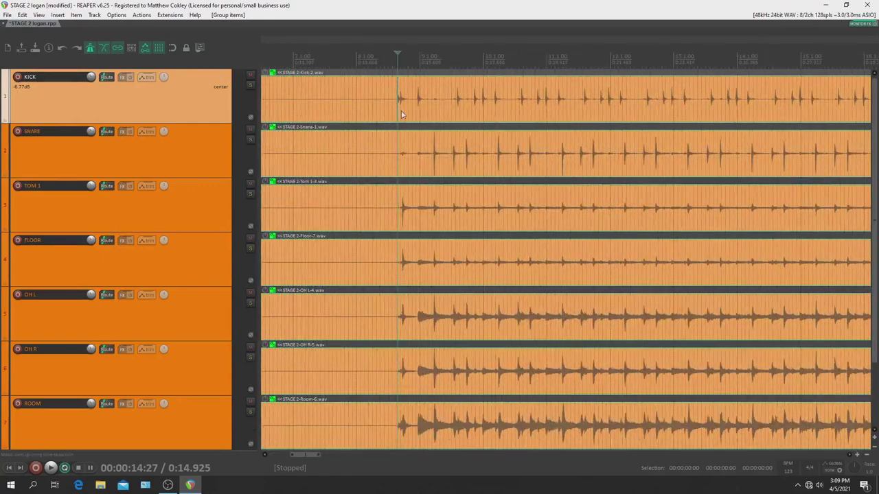
scroll(272, 93, up, 3)
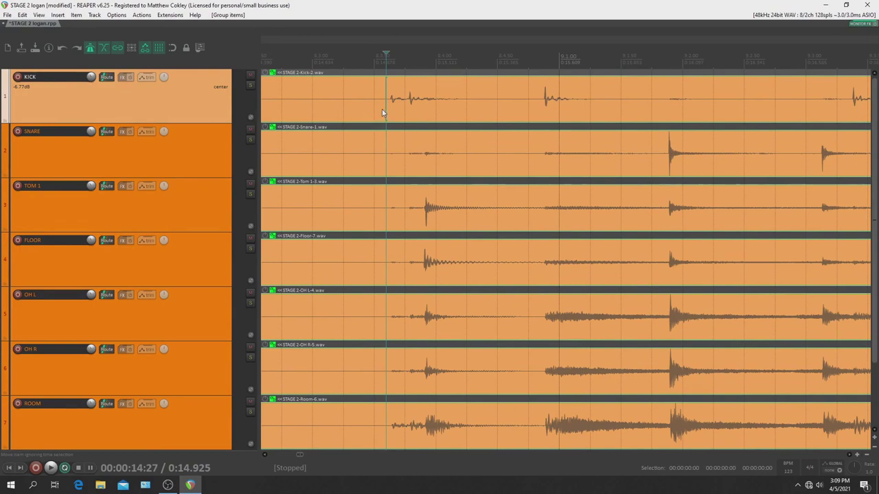
scroll(382, 112, up, 2)
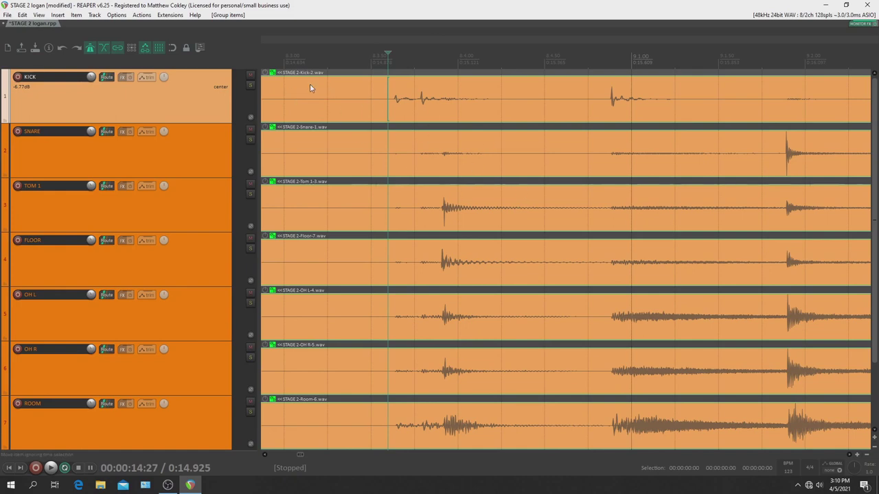
scroll(388, 102, up, 4)
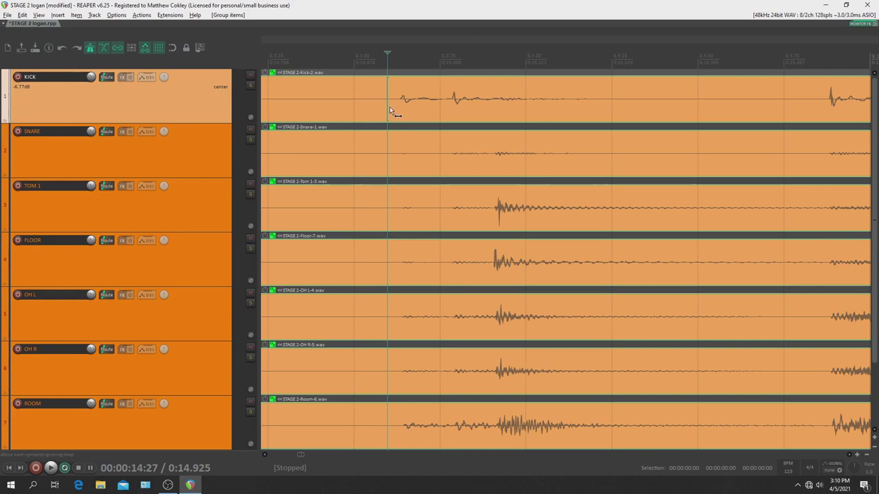
Split all drum items before two hits and slide each right piece's audio onto the beat.
key(s)
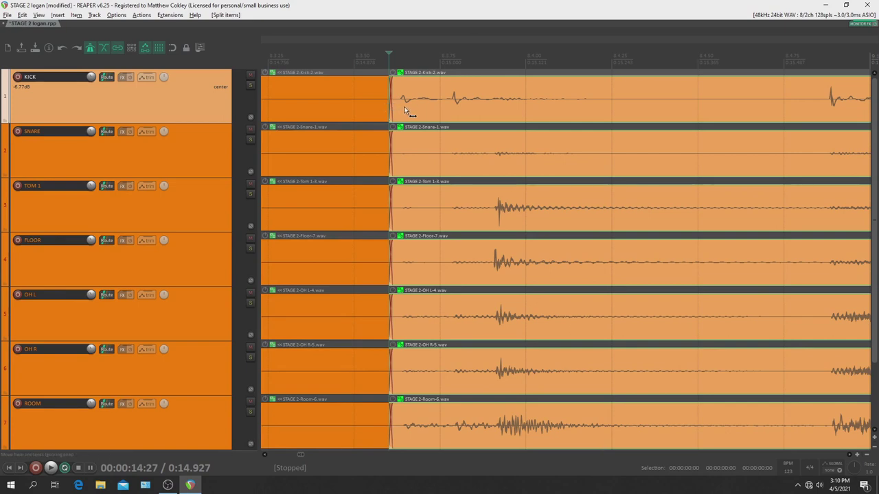
drag(417, 108, 449, 112)
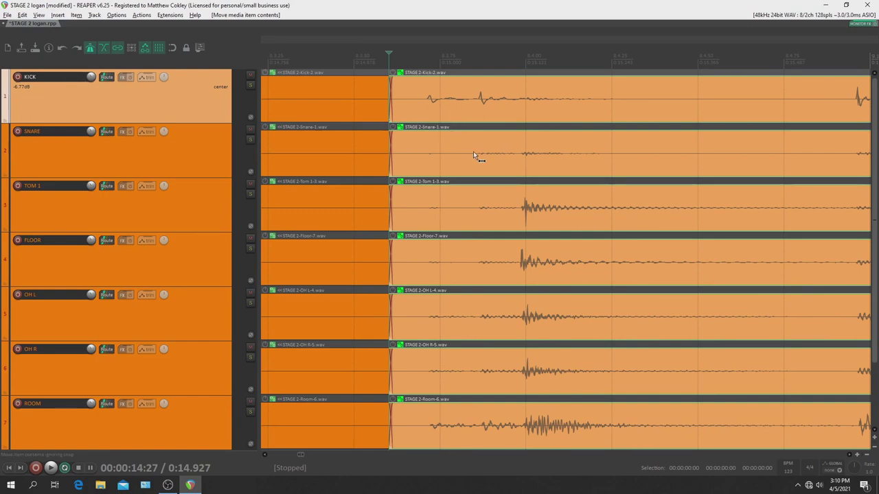
scroll(473, 151, right, 10)
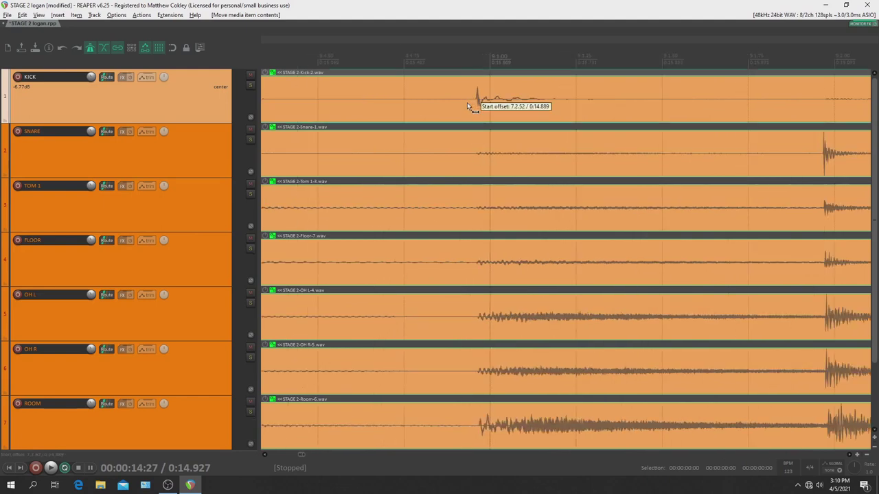
key(s)
drag(489, 103, 503, 103)
scroll(504, 104, right, 5)
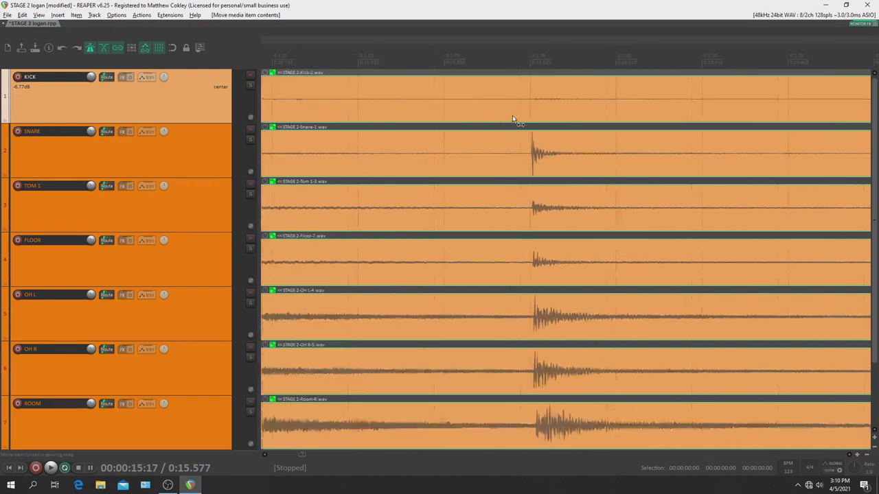
scroll(527, 160, left, 2)
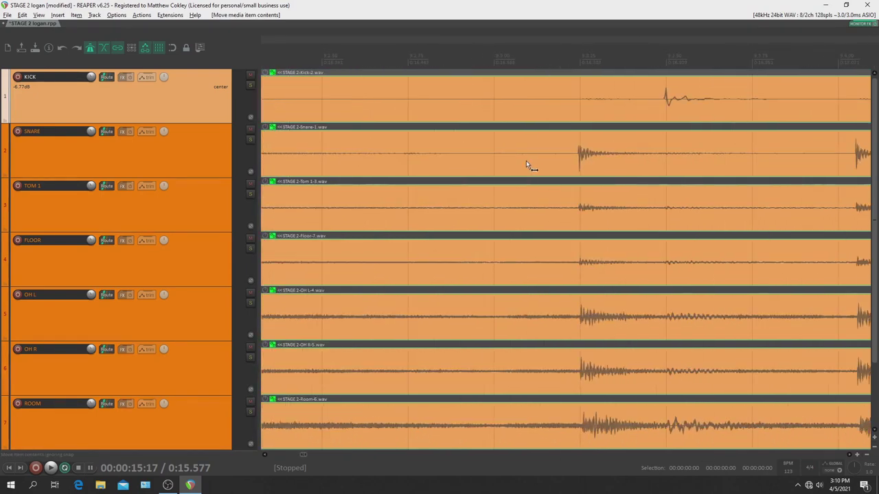
scroll(531, 162, right, 2)
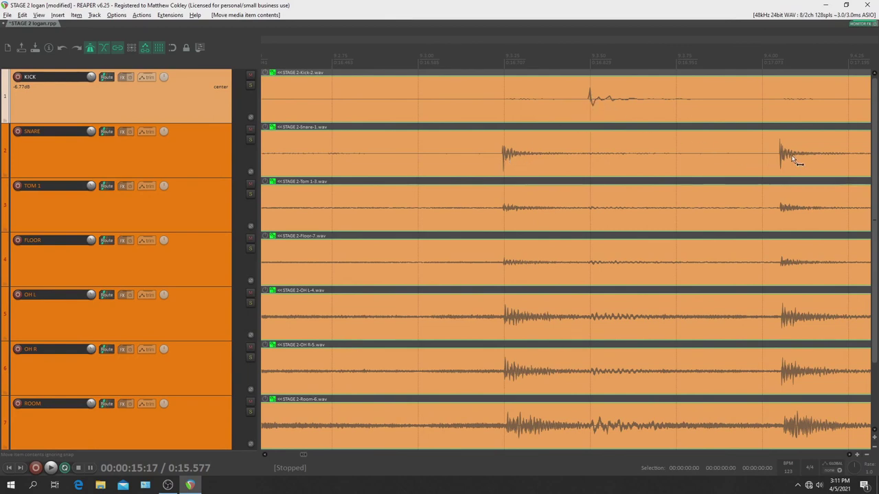
scroll(757, 158, right, 6)
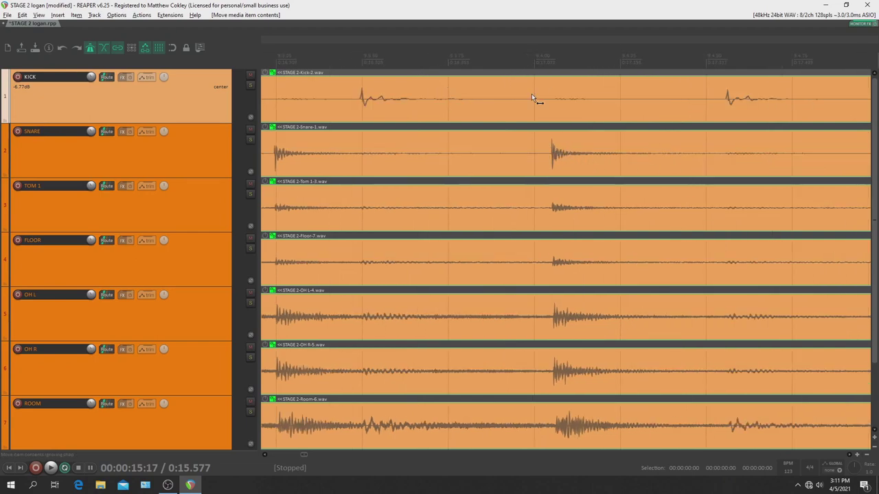
Split all drum items before the snare hit, slide the later audio onto the grid, and adjust the crossfade.
click(529, 158)
key(s)
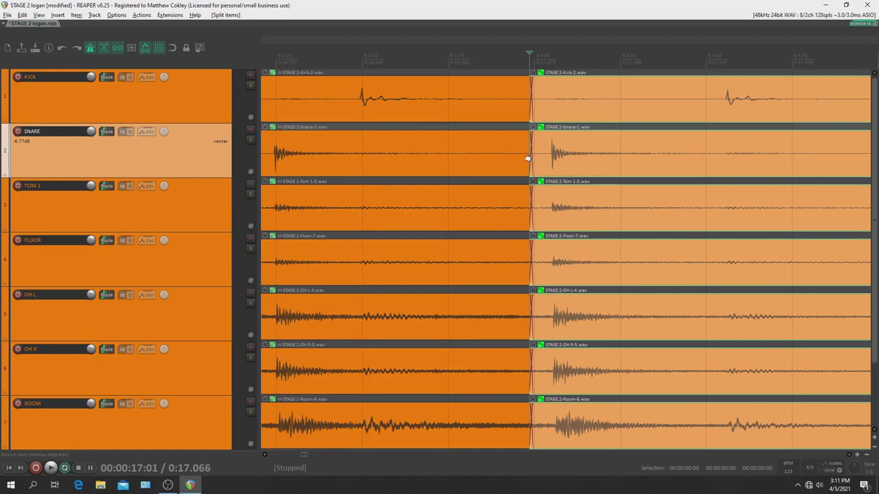
drag(561, 162, 589, 156)
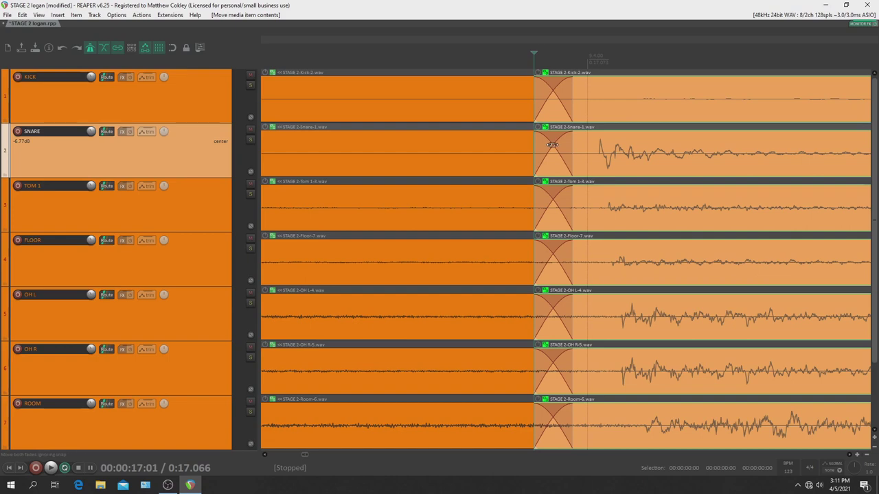
drag(552, 145, 540, 158)
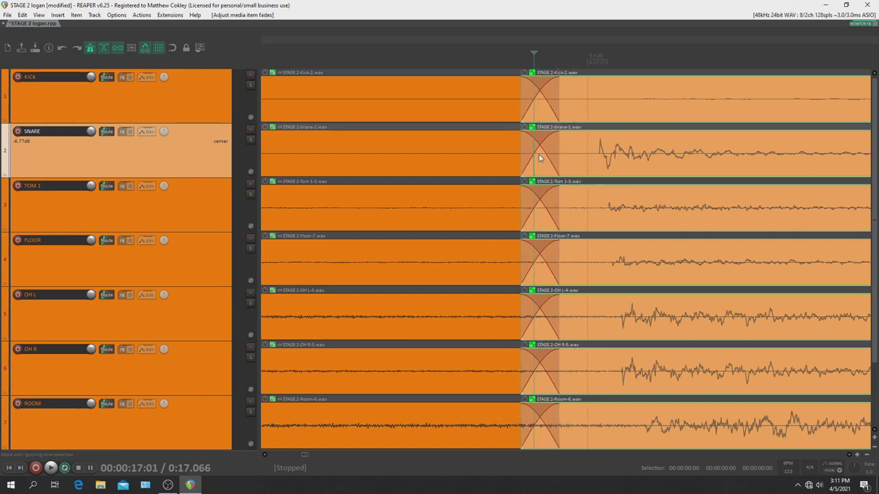
Check the auto-crossfade and trim options, leaving them unchanged.
scroll(539, 158, down, 4)
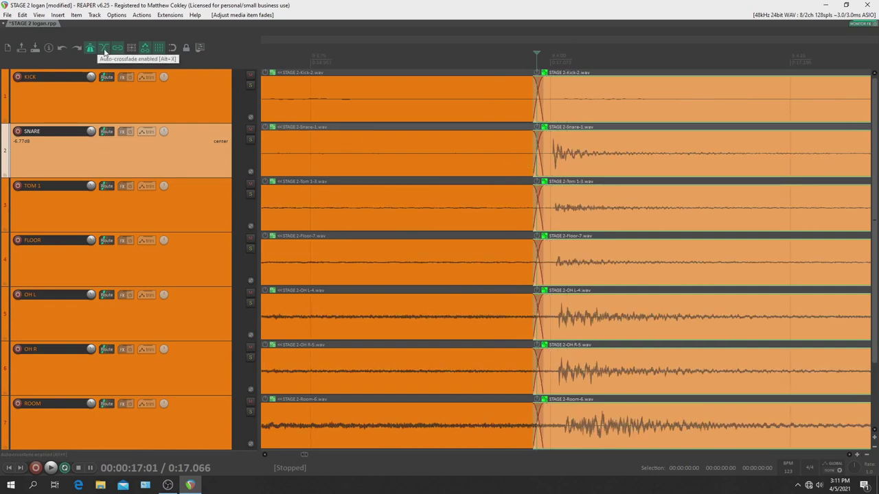
right_click(105, 51)
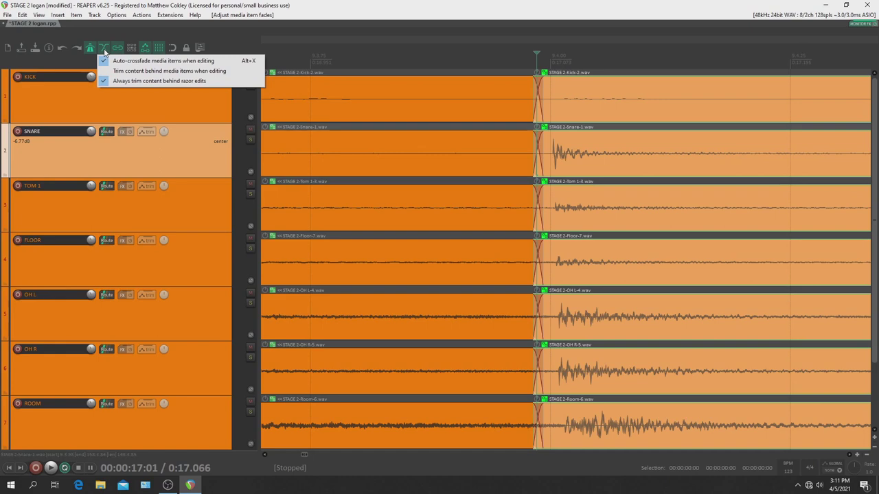
click(108, 34)
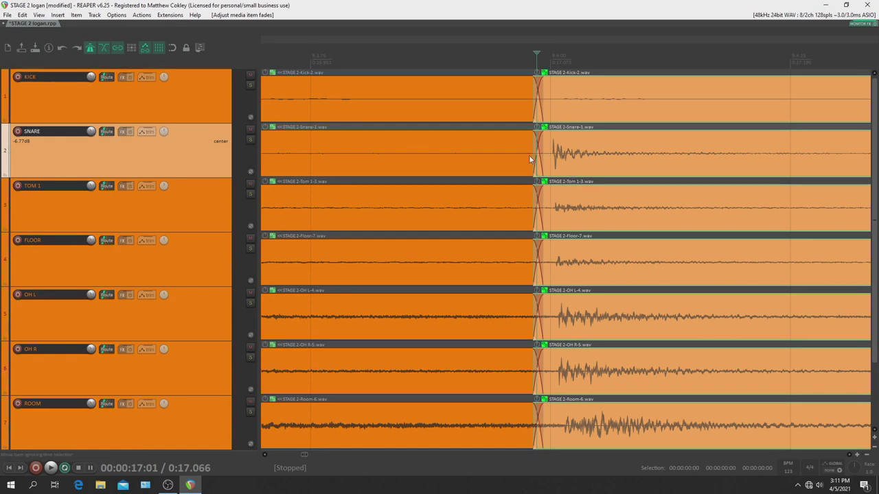
Split all drum tracks before the next kick hit and slide the kick audio onto the beat.
scroll(531, 153, right, 5)
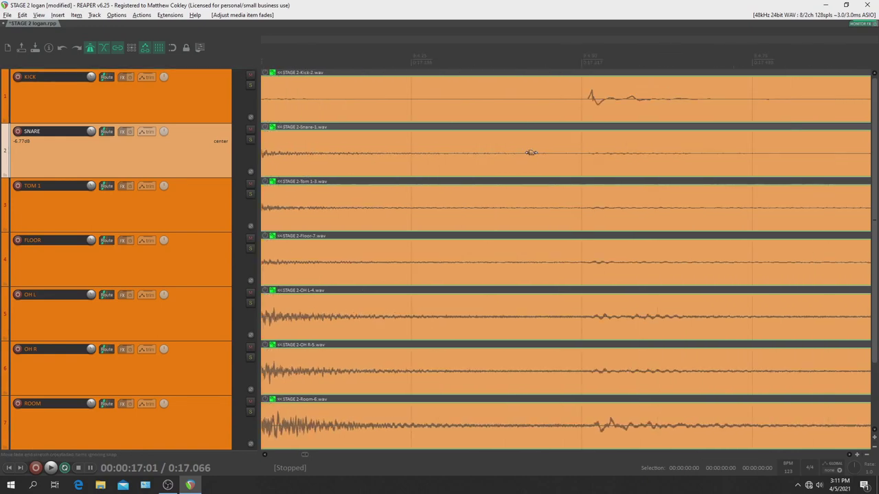
scroll(531, 153, left, 3)
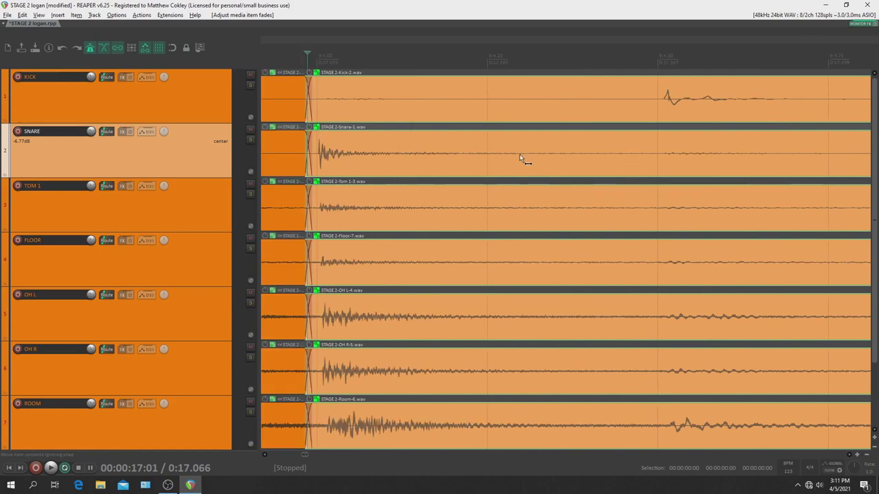
scroll(399, 137, right, 5)
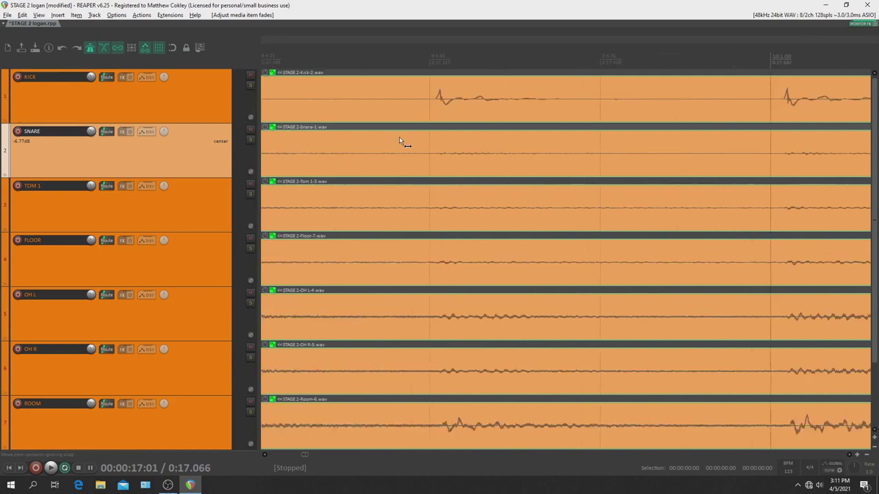
click(417, 100)
key(s)
drag(475, 98, 542, 113)
Split all drum items before each of the next two hits.
scroll(467, 110, right, 5)
click(451, 103)
key(s)
scroll(481, 118, right, 5)
scroll(481, 122, right, 5)
click(506, 109)
key(s)
Split the drum tracks before the following snare hit and slide its audio toward the grid.
click(656, 167)
key(s)
drag(657, 167, 684, 163)
scroll(666, 199, right, 5)
scroll(619, 195, right, 10)
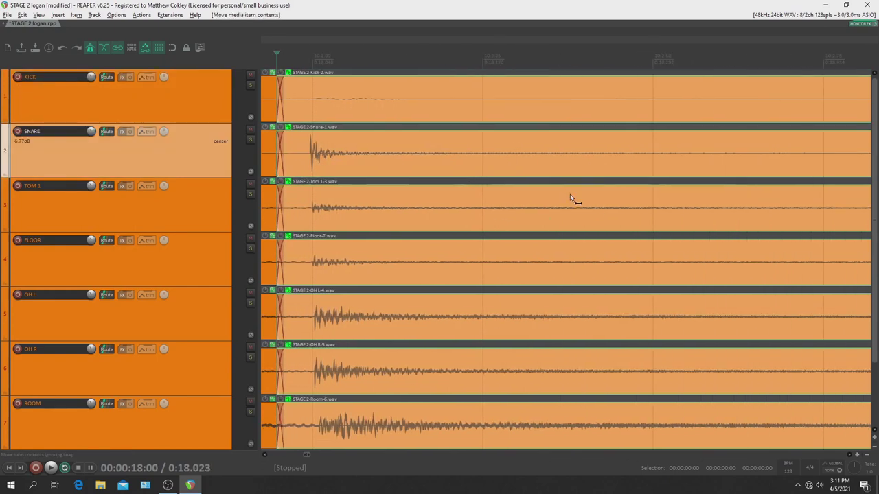
scroll(533, 190, right, 10)
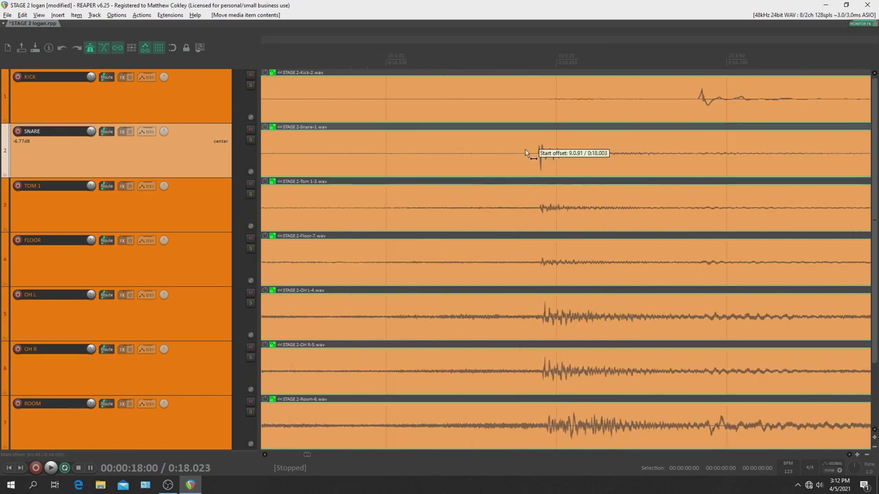
Split at the next edit points and kick hit, nudging the later audio so the hit aligns with the grid.
key(s)
scroll(594, 137, right, 3)
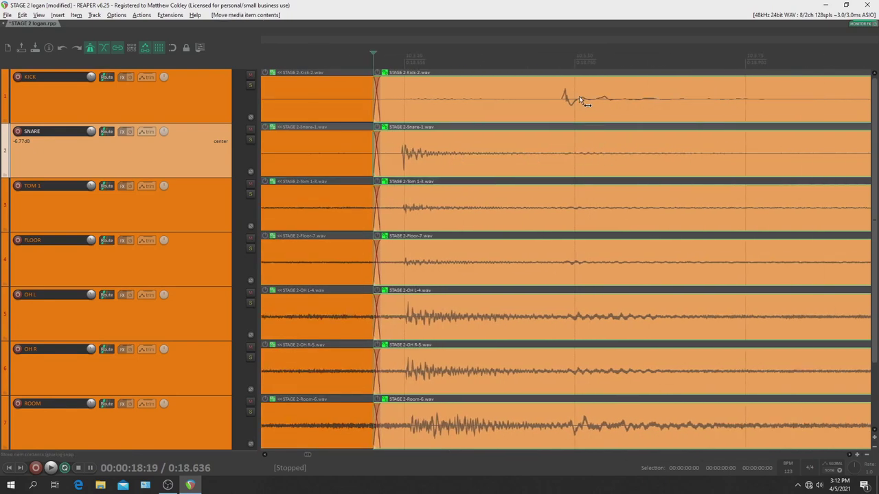
click(580, 100)
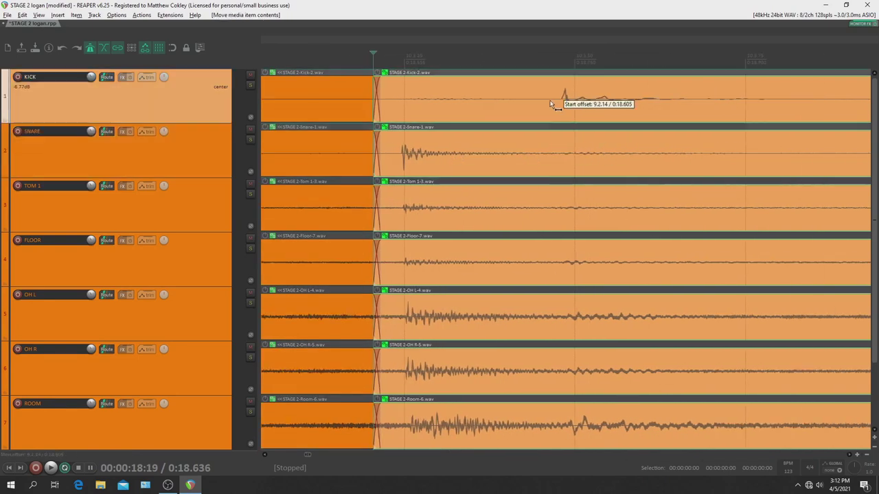
key(s)
scroll(584, 138, right, 6)
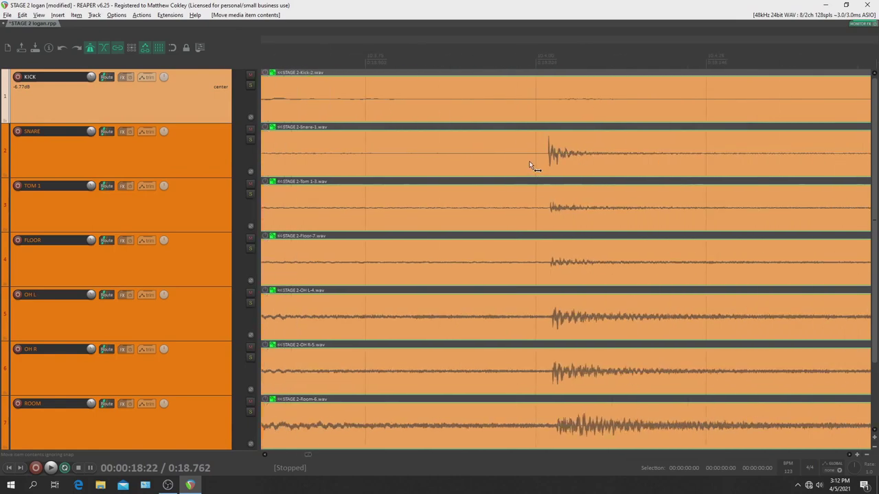
key(s)
drag(553, 167, 570, 169)
Split all tracks at the next two kick hits and slide each kick onto its grid line.
scroll(570, 169, right, 7)
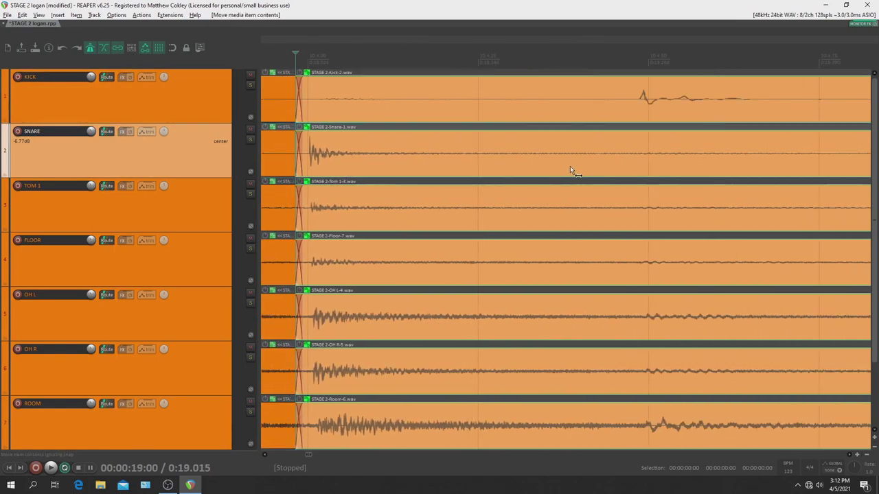
key(s)
drag(513, 100, 510, 100)
scroll(512, 100, right, 5)
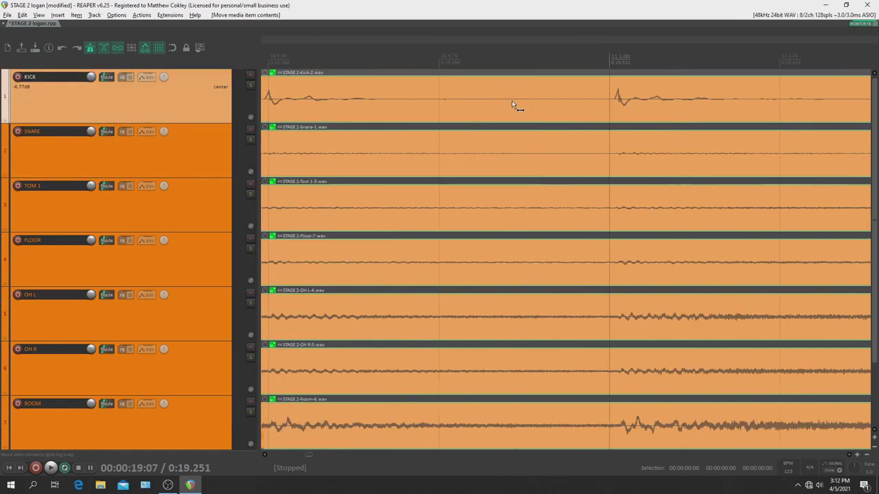
key(s)
drag(622, 103, 638, 107)
Split at the next hit and at the snare hit, sliding both earlier onto the beat lines.
scroll(639, 107, right, 10)
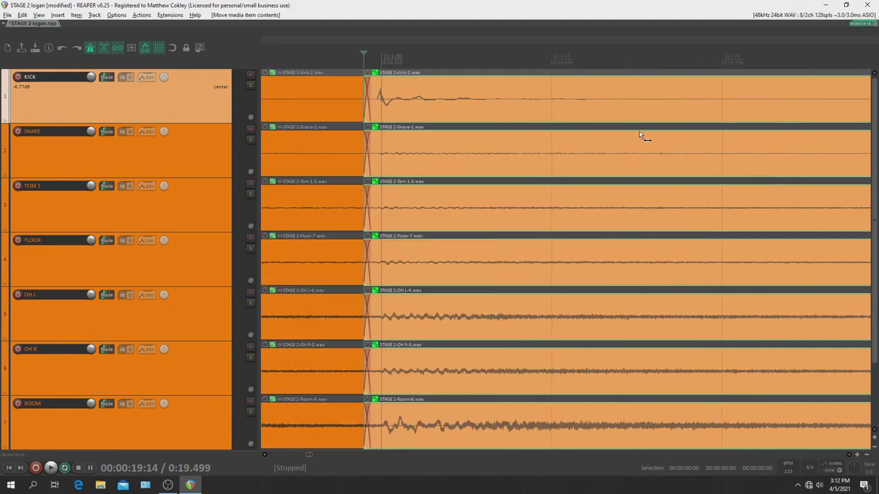
key(s)
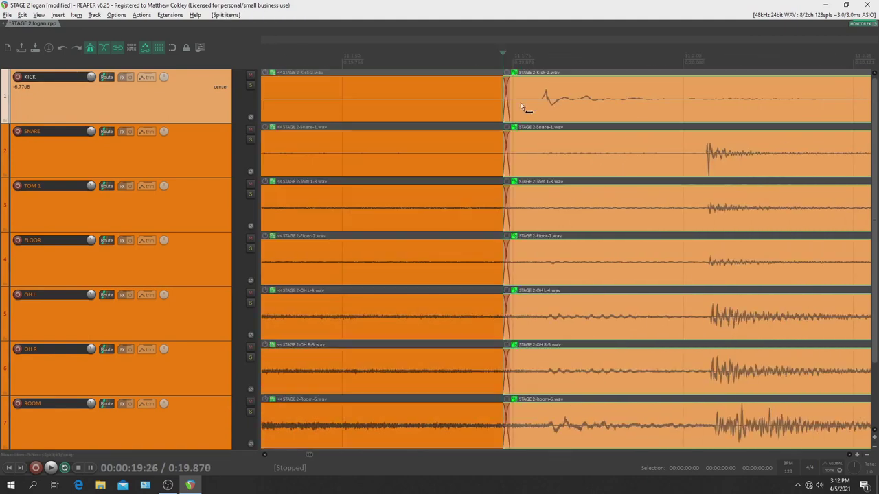
drag(520, 107, 492, 107)
click(679, 163)
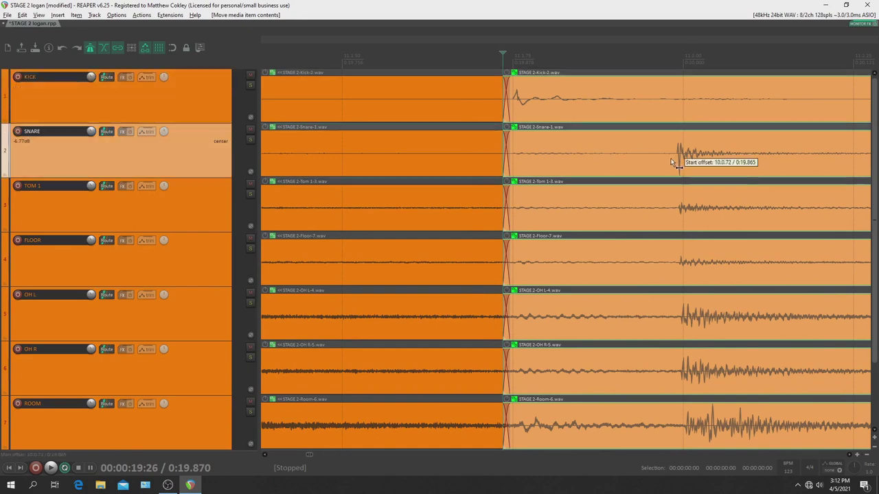
key(s)
drag(691, 156, 667, 156)
scroll(677, 157, up, 10)
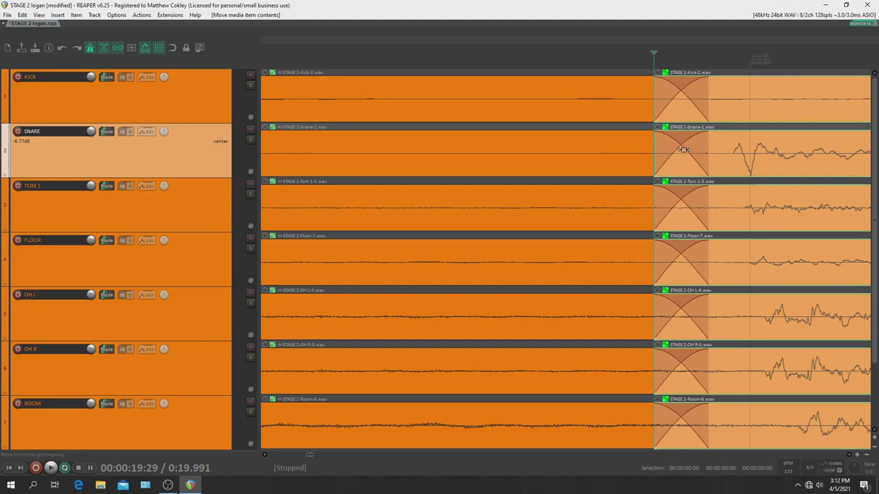
Shorten the snare crossfade, then split at the next snare hit and slide it later onto the grid.
drag(681, 147, 654, 156)
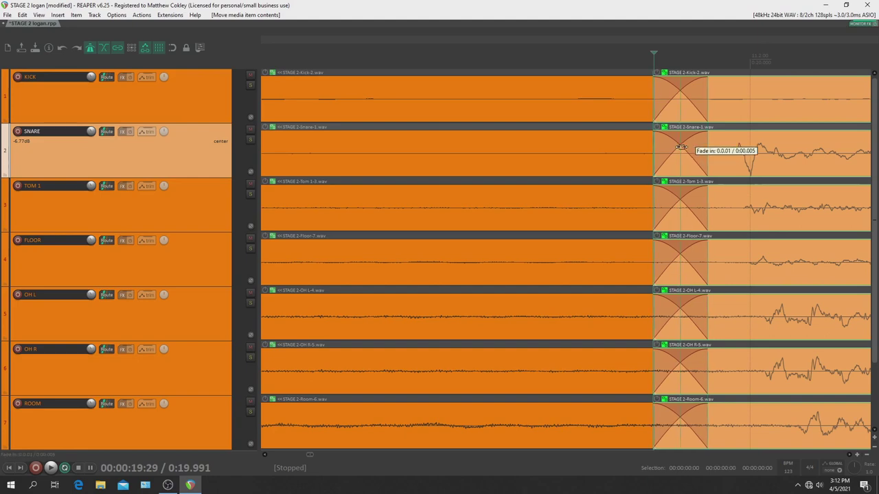
scroll(656, 162, down, 3)
scroll(646, 164, up, 5)
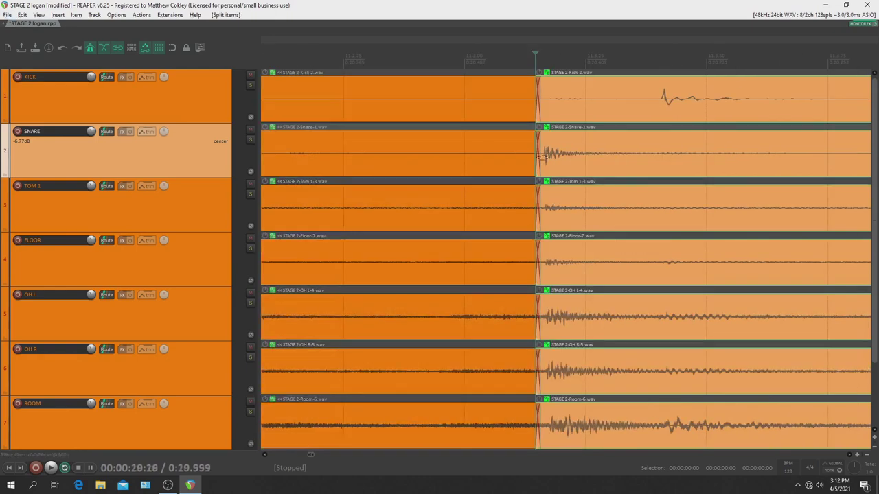
key(s)
drag(575, 155, 617, 153)
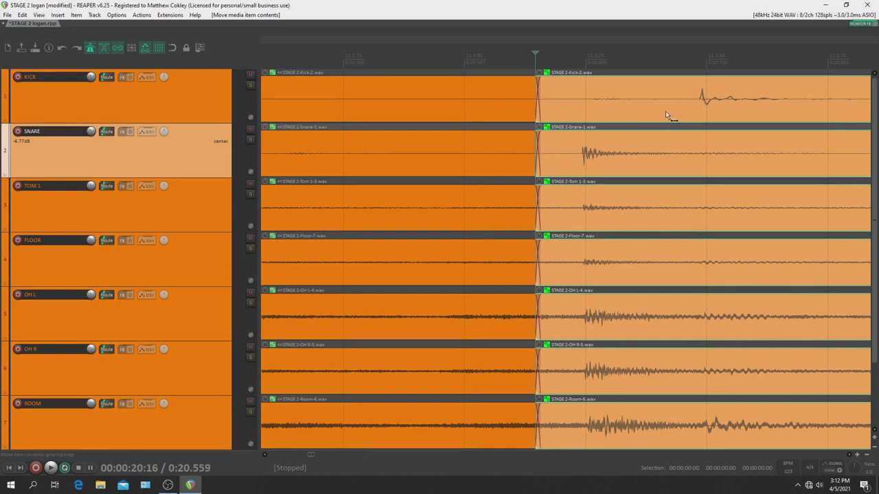
Split all tracks at the bar 11 kick hit and before the snare, sliding the snare earlier onto the grid.
click(693, 103)
key(s)
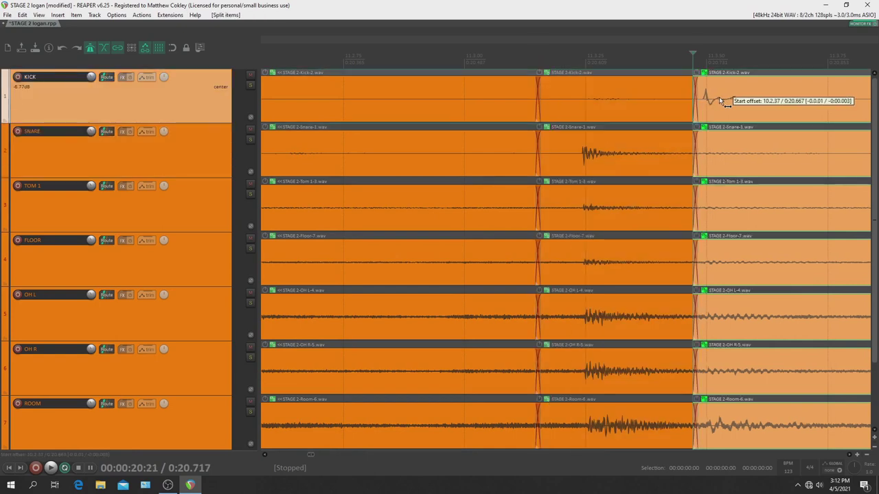
scroll(712, 105, right, 5)
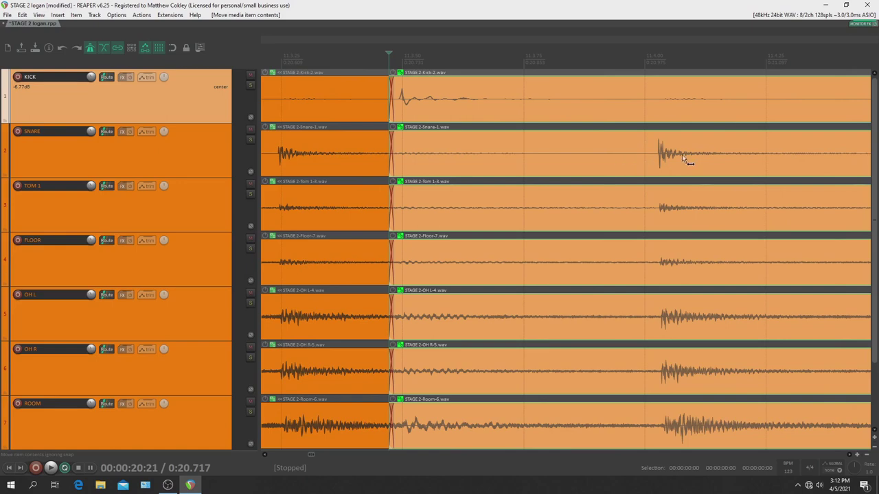
click(636, 158)
key(s)
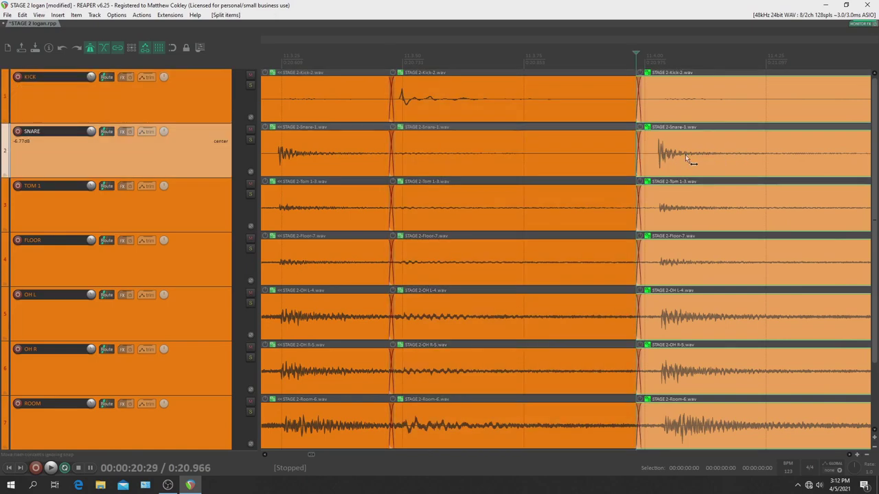
drag(724, 148, 685, 160)
Split all tracks at the next two hits, sliding the first one onto the grid.
scroll(682, 161, right, 5)
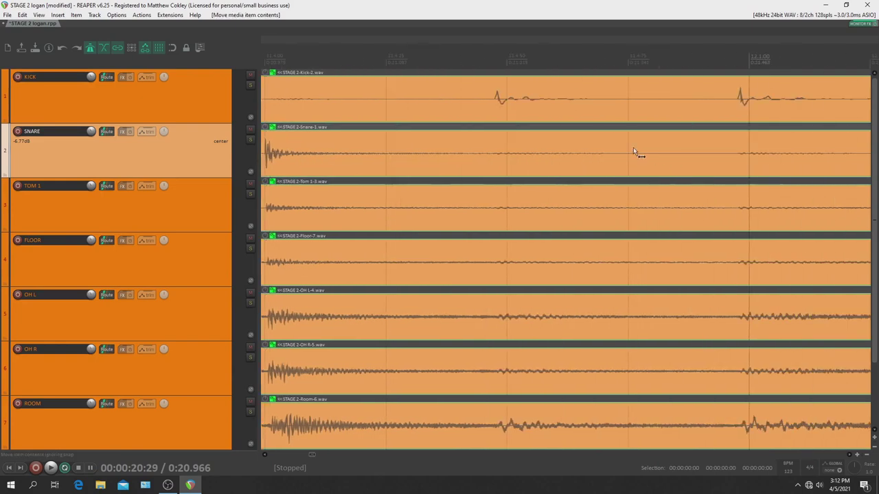
click(483, 97)
key(s)
drag(508, 96, 584, 103)
scroll(536, 96, right, 2)
scroll(536, 97, right, 4)
click(558, 90)
key(s)
Split before the snare hit and the following hit, nudging each later onto the grid.
click(697, 169)
key(s)
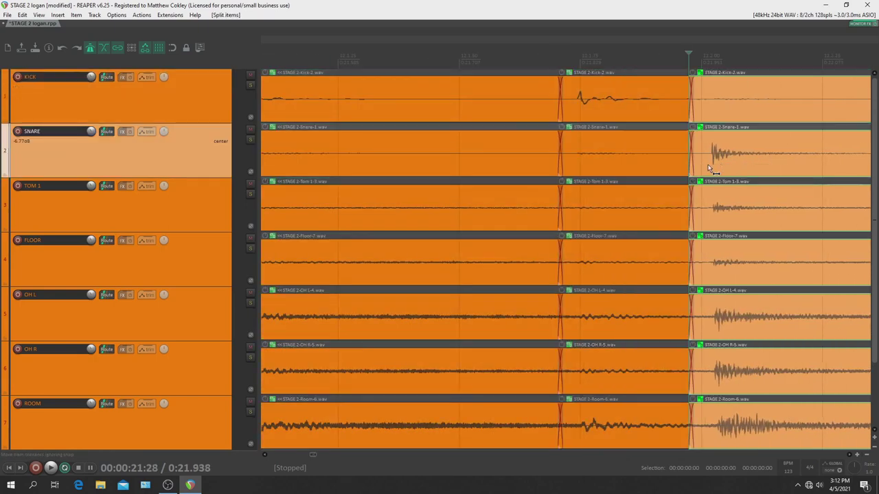
drag(714, 169, 706, 167)
scroll(693, 167, right, 5)
scroll(600, 165, right, 5)
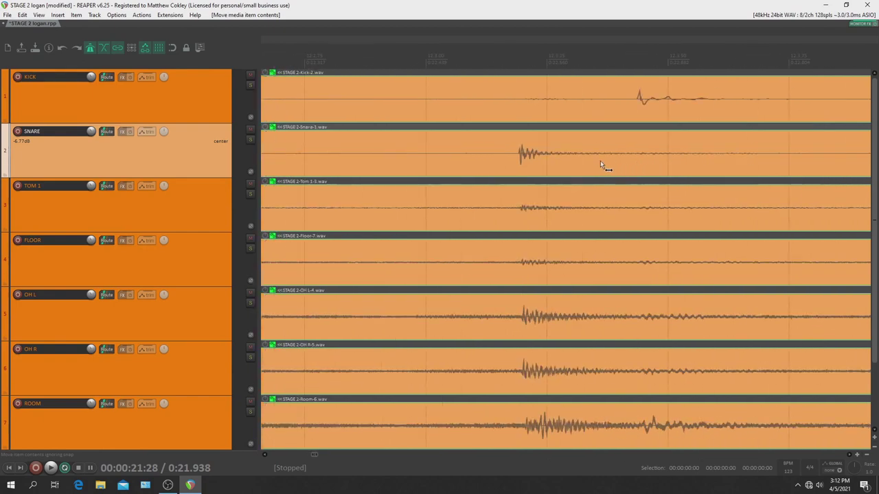
click(515, 157)
key(s)
drag(518, 158, 553, 163)
Split at the next hit and the following kick, sliding the kick onto the grid.
scroll(558, 158, right, 5)
scroll(559, 157, right, 5)
click(520, 157)
key(s)
scroll(553, 163, right, 8)
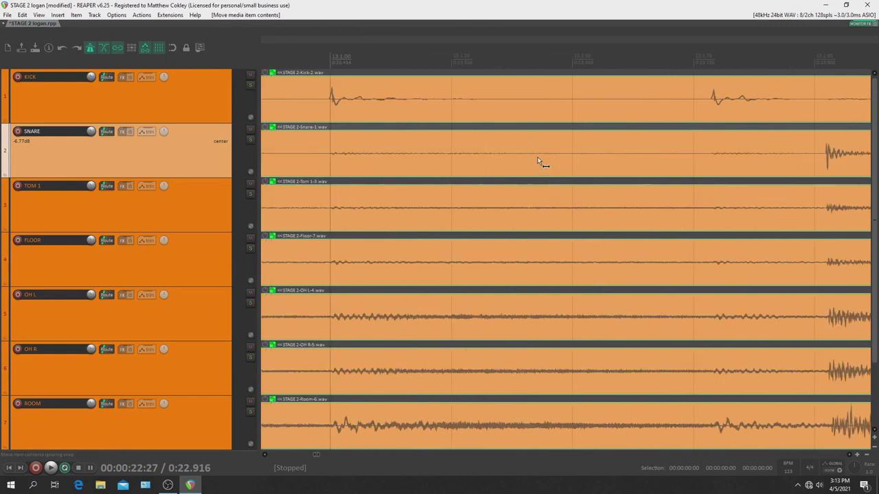
scroll(520, 193, right, 5)
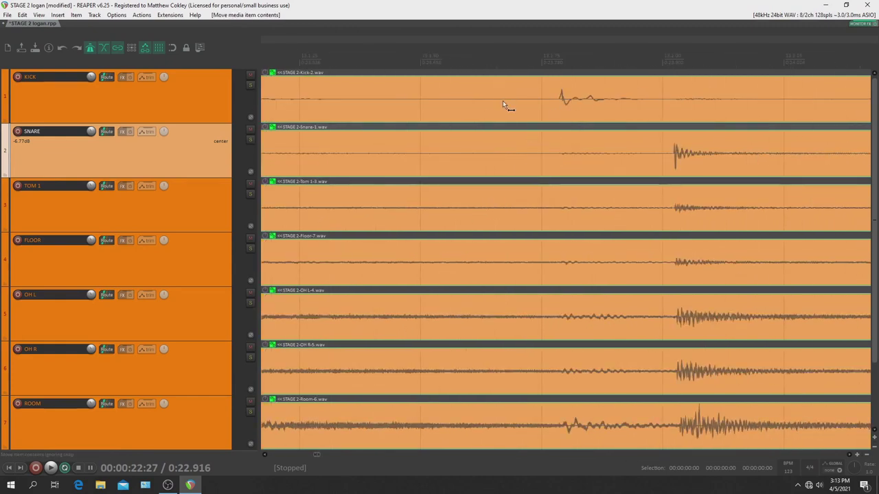
click(524, 98)
key(s)
drag(524, 98, 554, 115)
Split at the snare hit and the next hit, shifting both onto their grid lines.
click(645, 159)
key(s)
mouse_move(655, 158)
mouse_down()
mouse_move(677, 161)
mouse_move(664, 172)
mouse_up()
scroll(663, 173, up, 3)
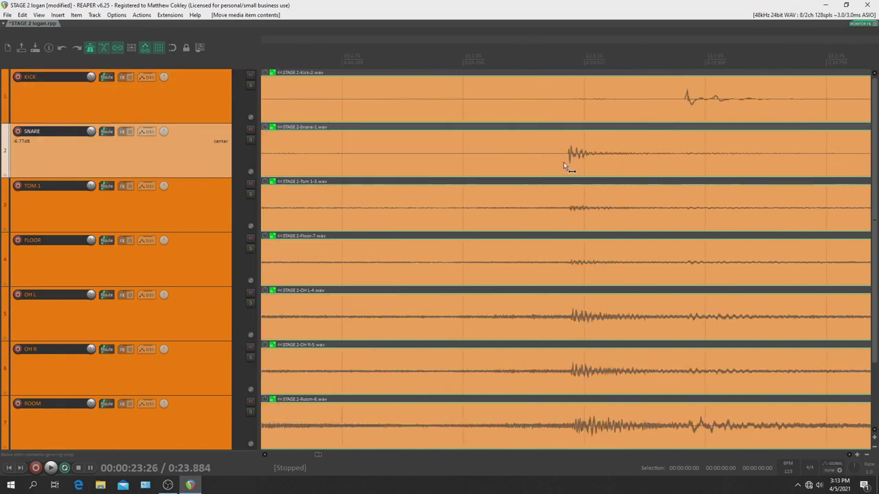
click(561, 165)
key(s)
drag(583, 159, 608, 155)
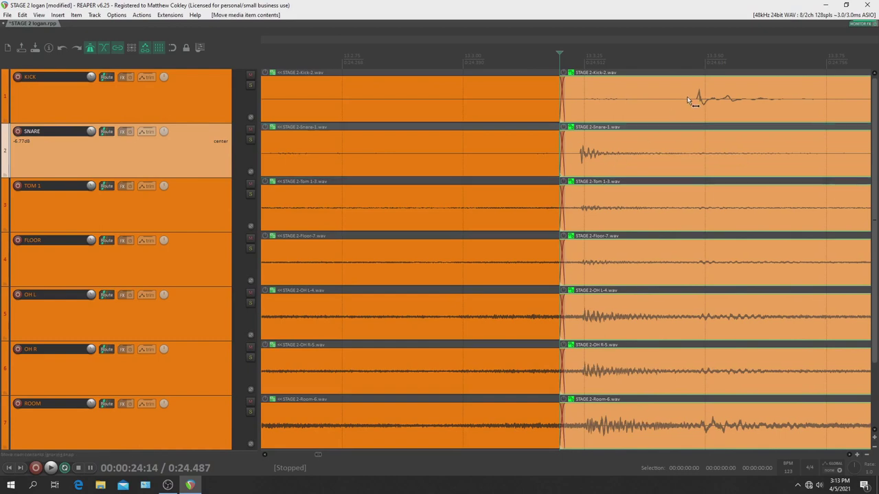
Split at the next kick and snare hits and slide each onto its beat.
click(689, 101)
key(s)
drag(689, 101, 720, 94)
scroll(666, 137, right, 5)
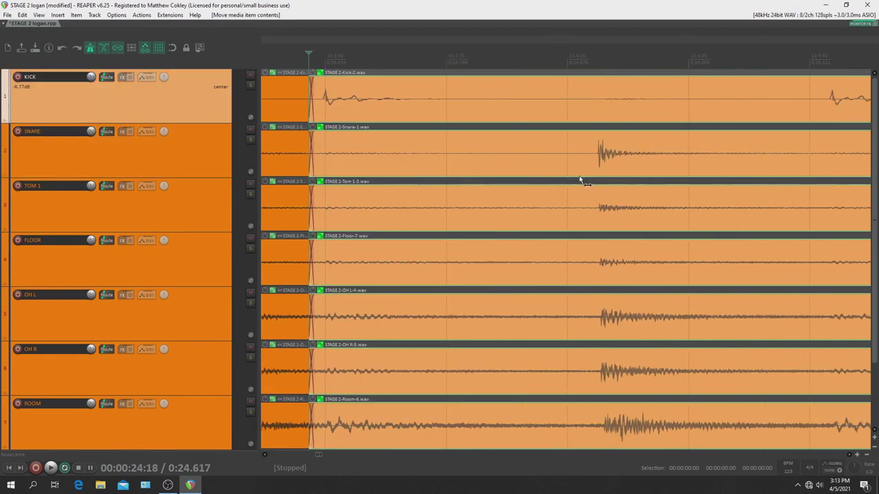
click(550, 157)
key(s)
drag(551, 157, 580, 168)
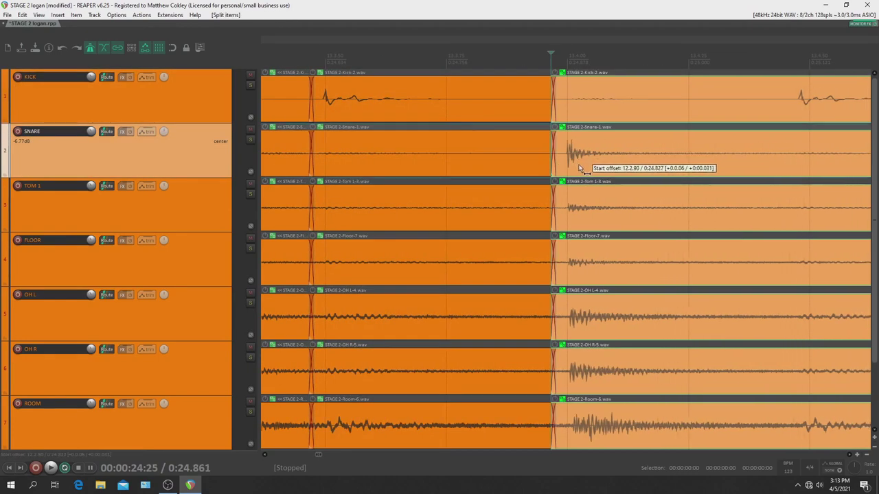
Split at the following kick hit, sliding it onto the grid, and at the hit after it.
scroll(580, 162, right, 5)
click(557, 102)
key(s)
drag(557, 102, 620, 107)
scroll(587, 110, right, 5)
click(584, 106)
key(s)
Split all tracks at the next snare hit and nudge it onto the grid.
scroll(619, 113, right, 5)
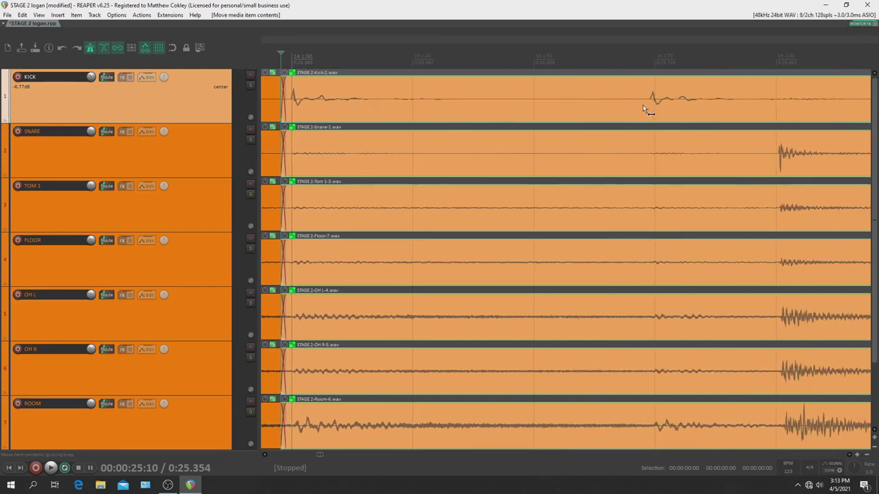
scroll(619, 158, right, 3)
click(614, 161)
key(s)
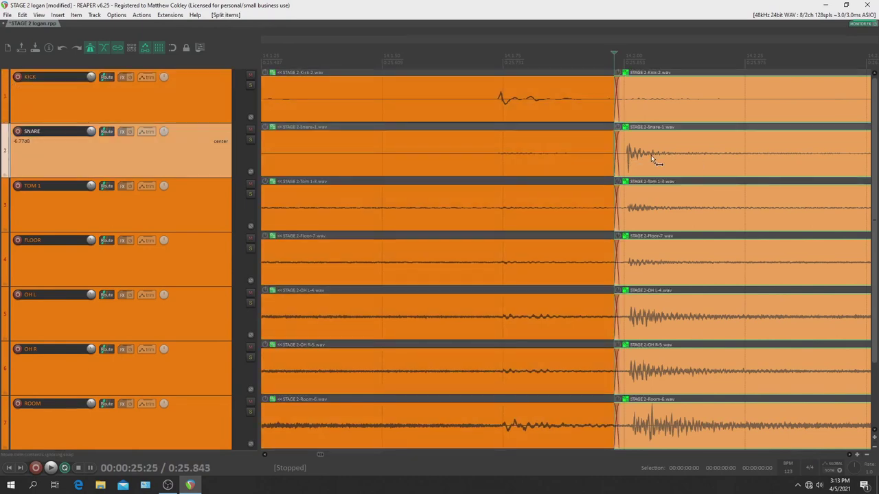
mouse_move(651, 155)
mouse_down()
mouse_move(628, 160)
mouse_move(646, 159)
mouse_up()
Split at the next kick hit and slide it, plus the following hit, onto the grid.
scroll(646, 160, right, 5)
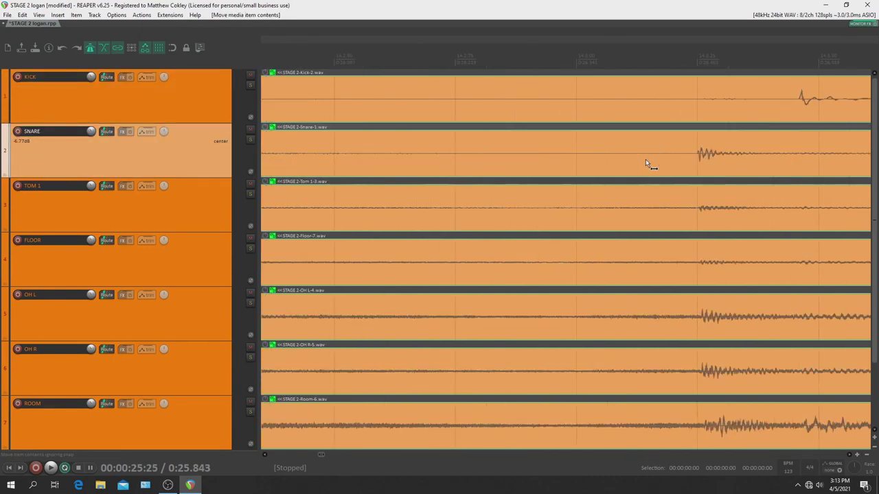
scroll(645, 159, right, 3)
click(633, 106)
key(s)
mouse_move(655, 103)
mouse_down()
mouse_move(670, 101)
mouse_move(665, 111)
mouse_up()
scroll(665, 112, right, 5)
drag(518, 166, 543, 163)
Split at the last kick hit before bar 15 and slide it onto the beat.
scroll(543, 165, right, 5)
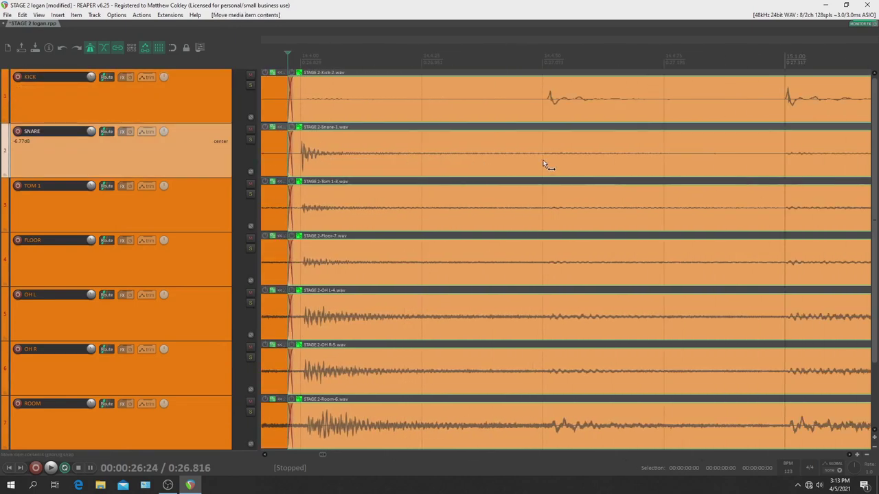
click(534, 103)
key(s)
drag(574, 103, 565, 107)
scroll(692, 121, right, 5)
scroll(692, 121, right, 5)
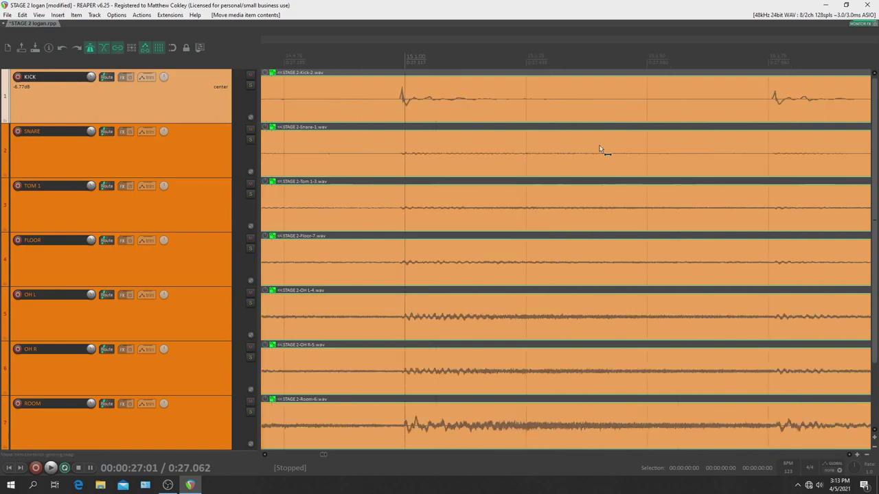
Zoom out to show the whole edit and play the drums from about 13 seconds in, near bar 9.
scroll(508, 153, down, 10)
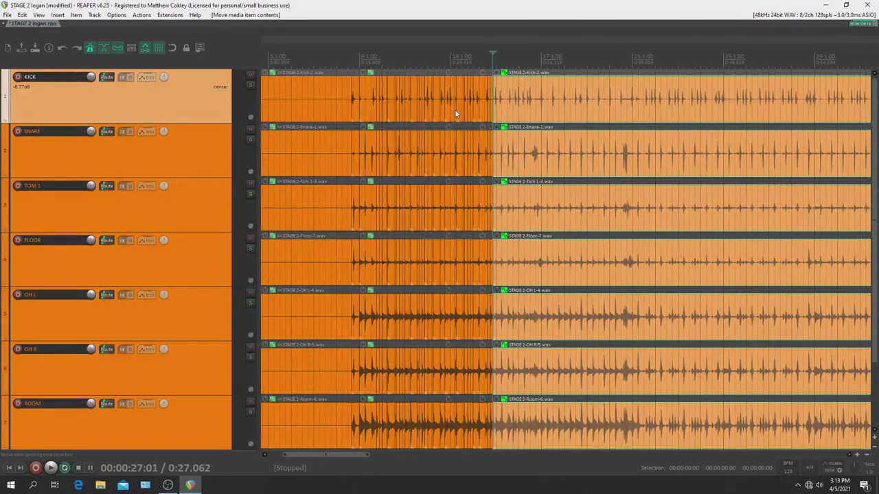
click(335, 57)
key(space)
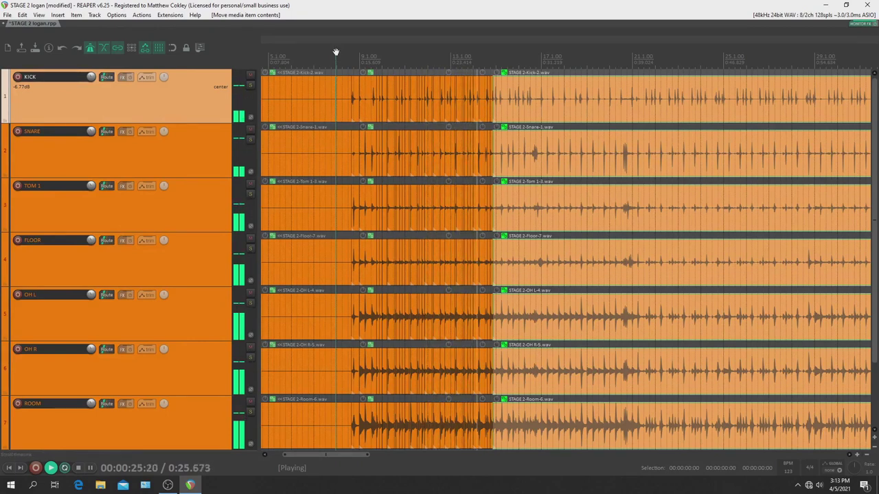
Stop the drum playback and zoom in slightly on the timeline.
key(space)
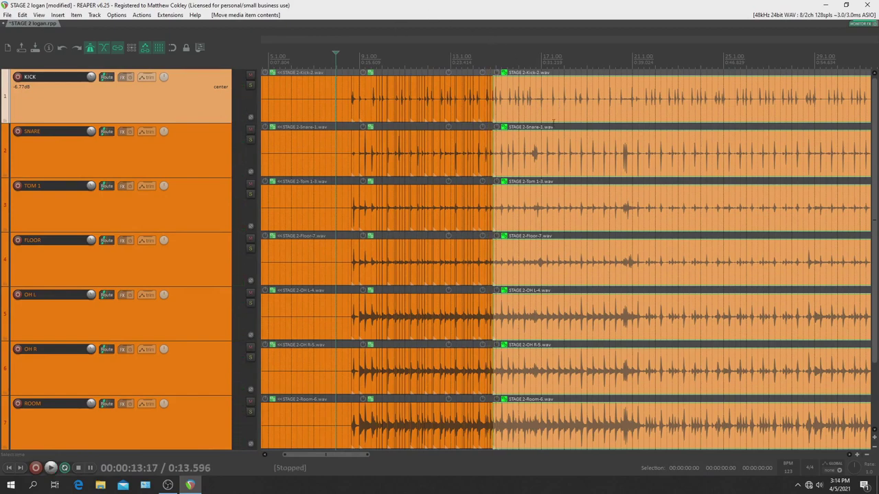
scroll(406, 135, up, 2)
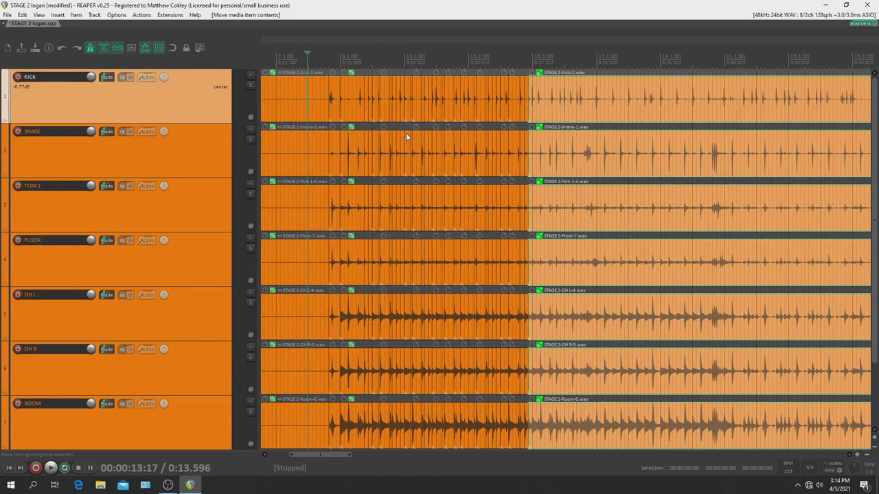